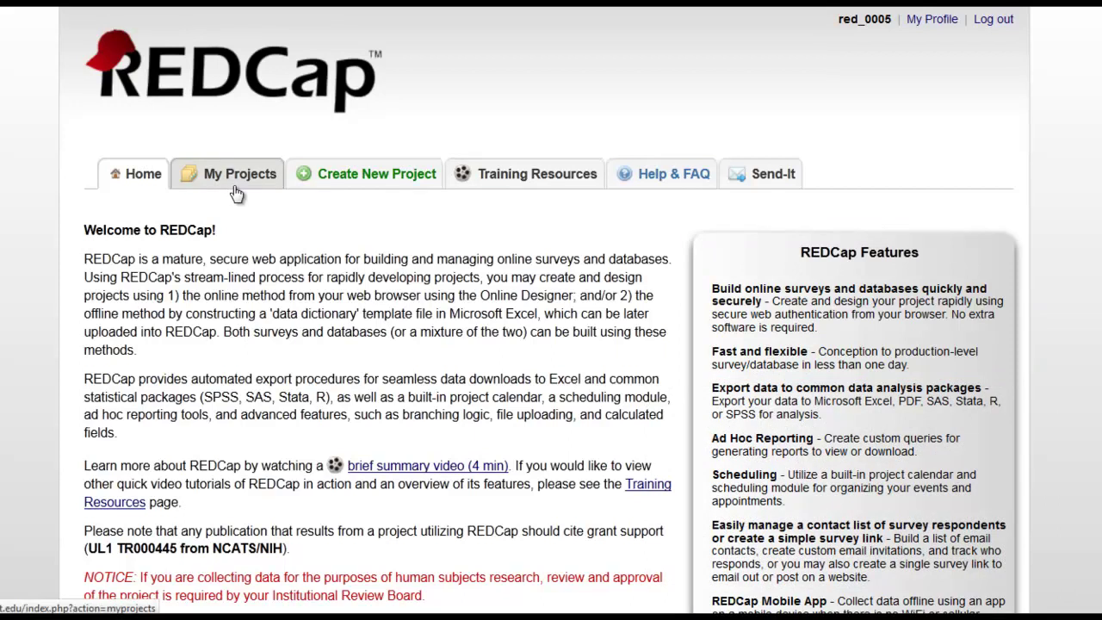
Step: Open the An Example Sleep Study (demo) project from My Projects
{"action": "left_click", "coordinate": [237, 194]}
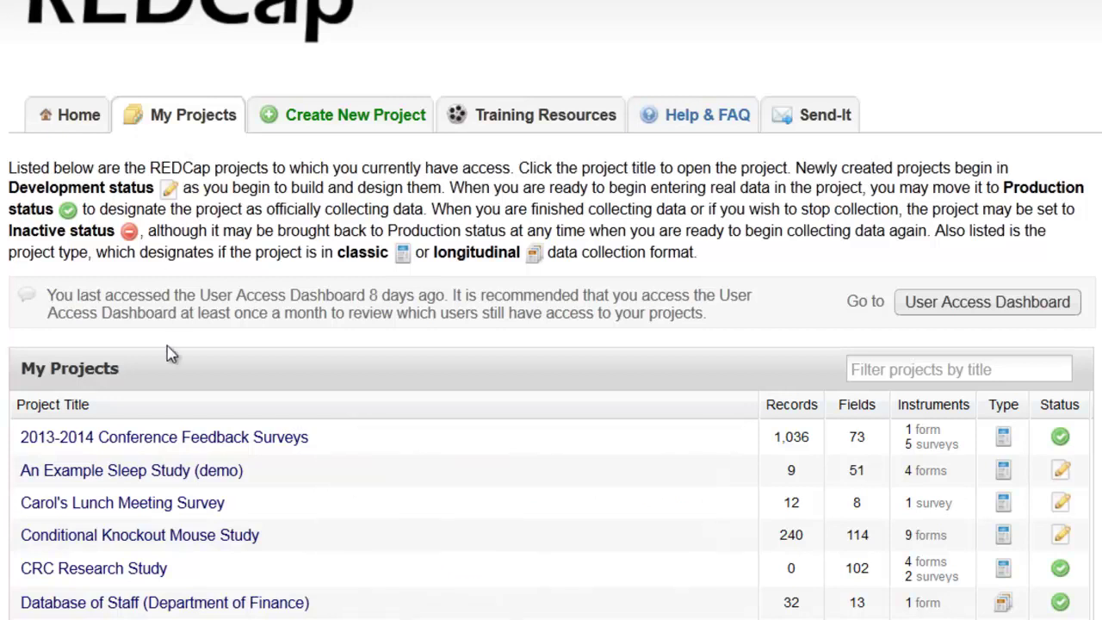
{"action": "left_click", "coordinate": [162, 479]}
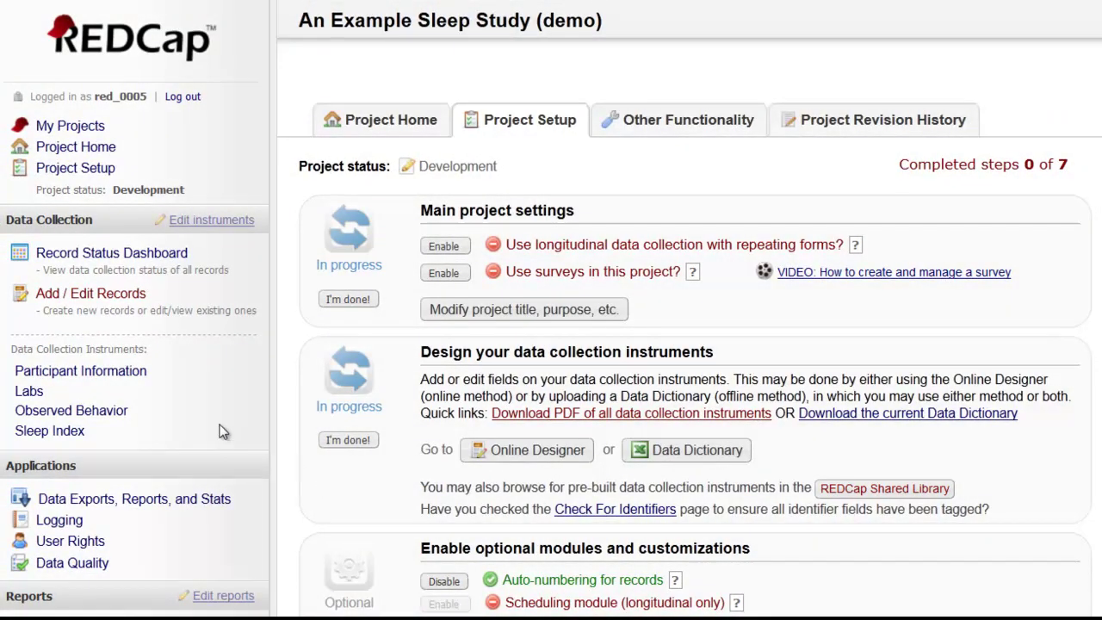
Step: Go to Add / Edit Records in the sleep study's Data Collection sidebar
{"action": "left_click", "coordinate": [89, 302]}
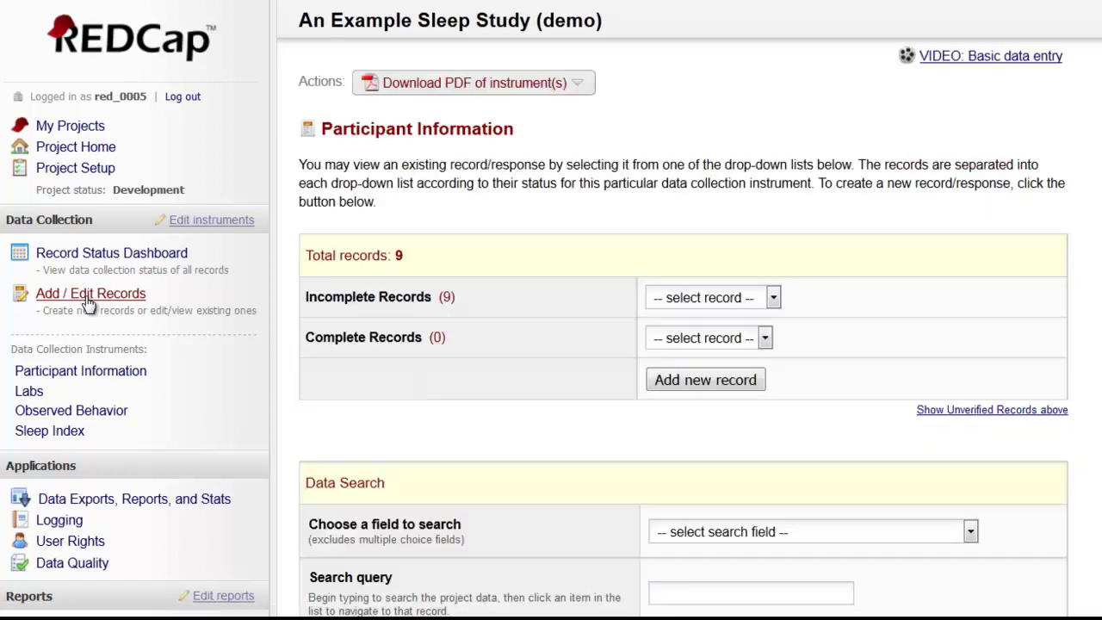
Step: Create record 10 with the participant's full name, e-mail address and today's consent date, 2015-10-14
{"action": "left_click", "coordinate": [698, 389]}
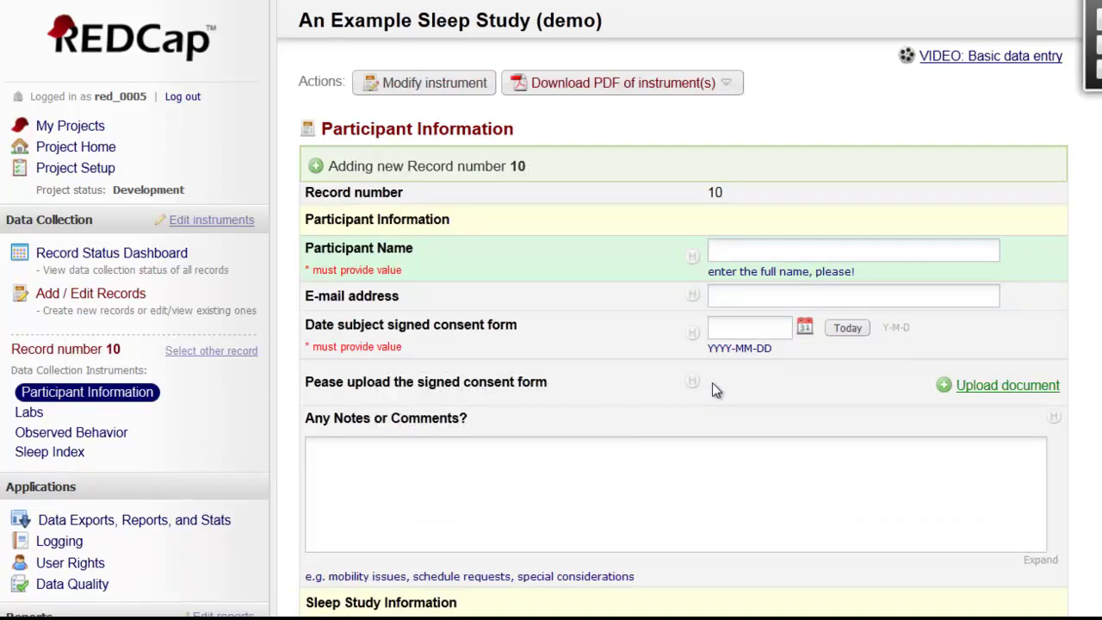
{"action": "type", "text": "Jane Doe"}
{"action": "key", "text": "Tab"}
{"action": "type", "text": "jd@"}
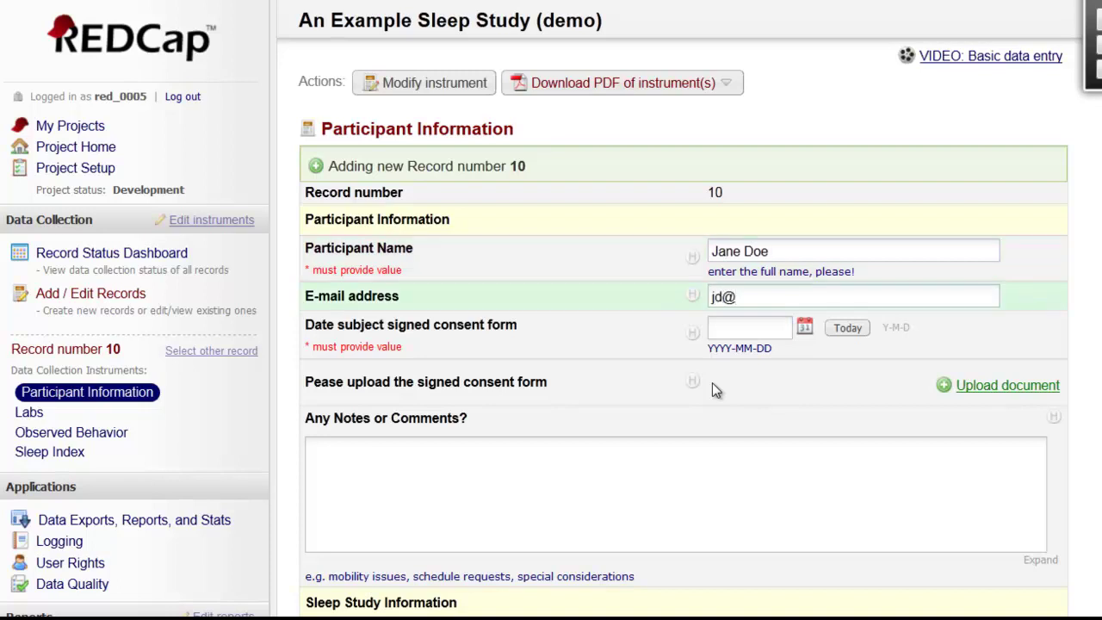
{"action": "type", "text": "test.biz"}
{"action": "left_click", "coordinate": [845, 334]}
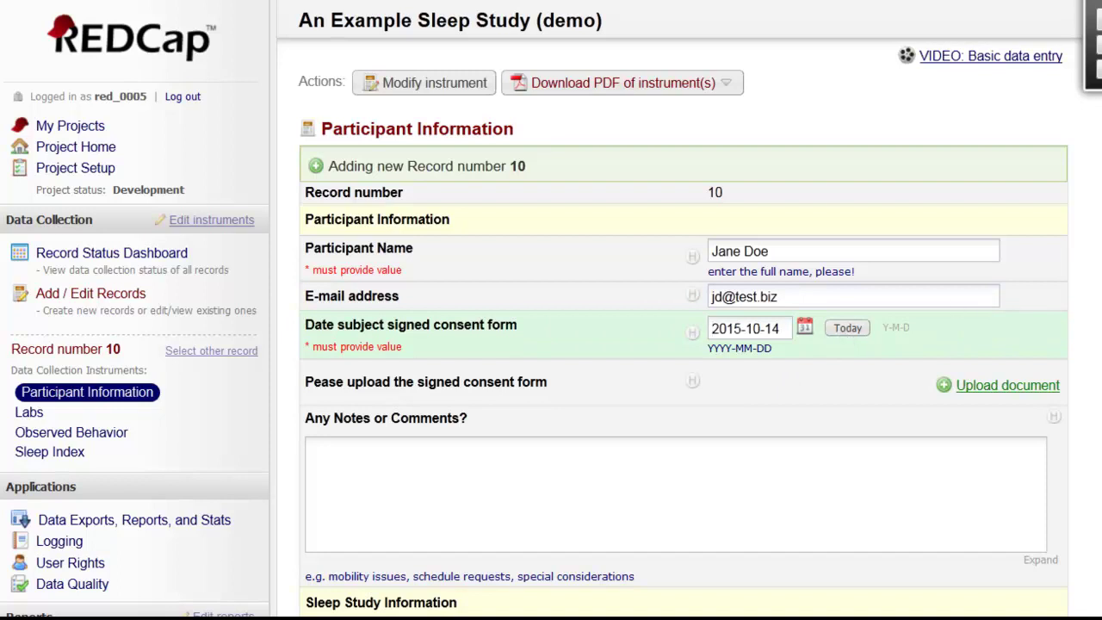
Step: Set gender to Female and date of birth to 1990-10-04
{"action": "scroll", "coordinate": [681, 345], "scroll_direction": "down", "scroll_amount": 3}
{"action": "scroll", "coordinate": [681, 345], "scroll_direction": "down", "scroll_amount": 3}
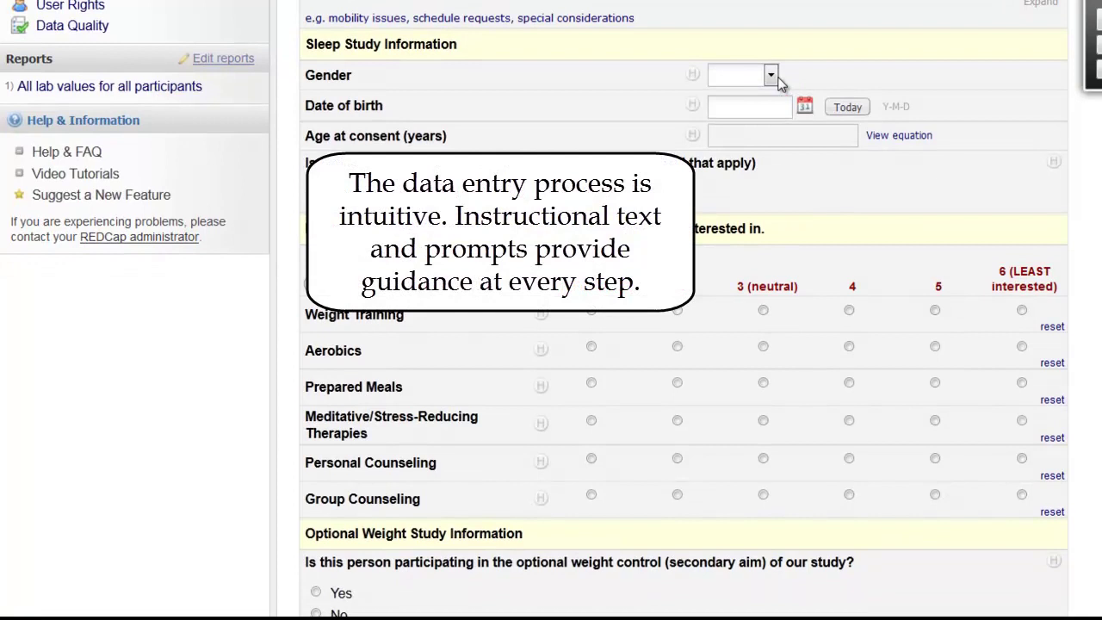
{"action": "left_click", "coordinate": [774, 77]}
{"action": "left_click", "coordinate": [767, 108]}
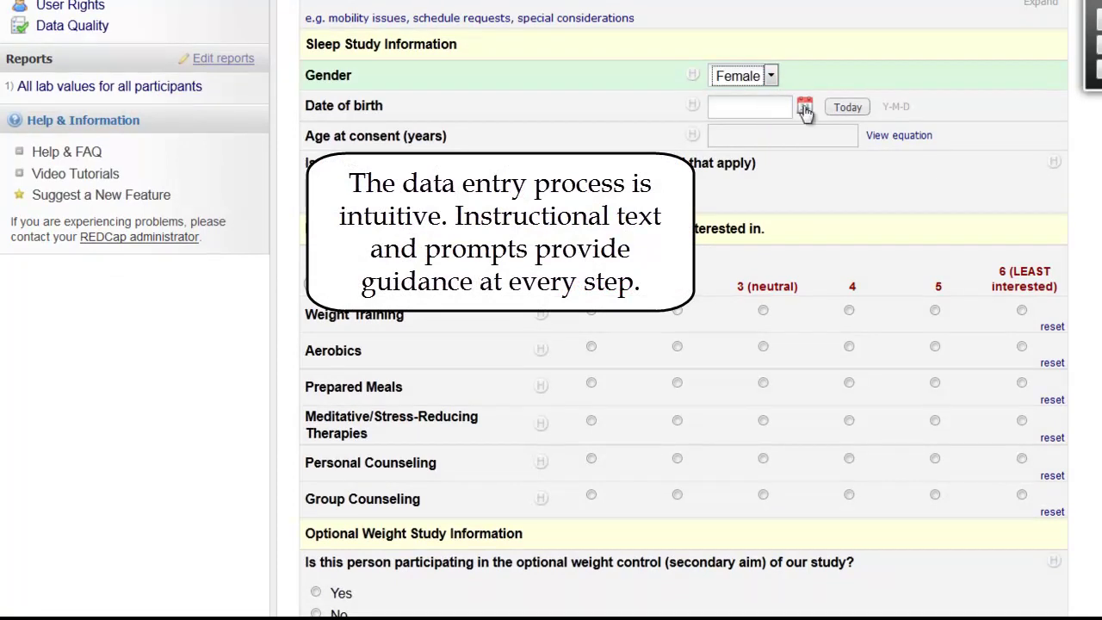
{"action": "left_click", "coordinate": [806, 108]}
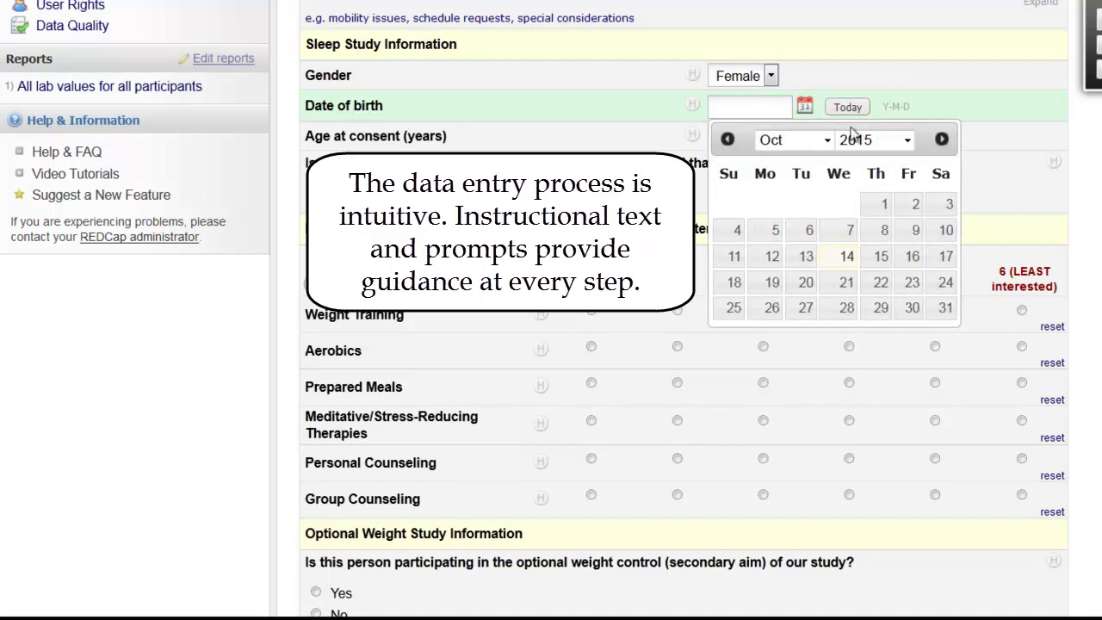
{"action": "left_click", "coordinate": [907, 140]}
{"action": "scroll", "coordinate": [909, 172], "scroll_direction": "up", "scroll_amount": 5}
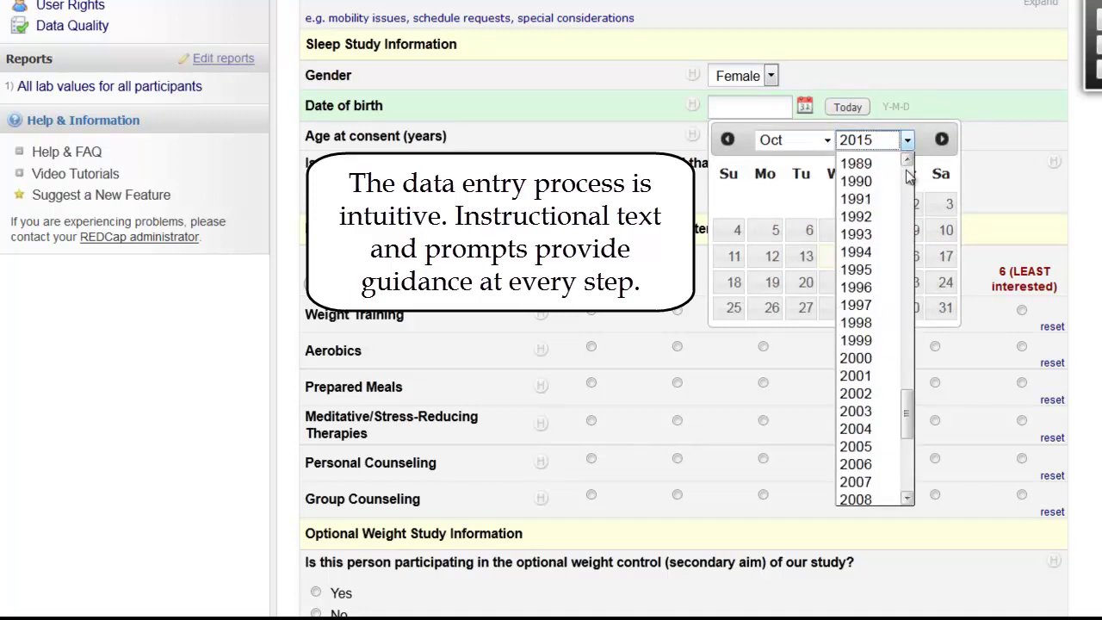
{"action": "left_click", "coordinate": [893, 181]}
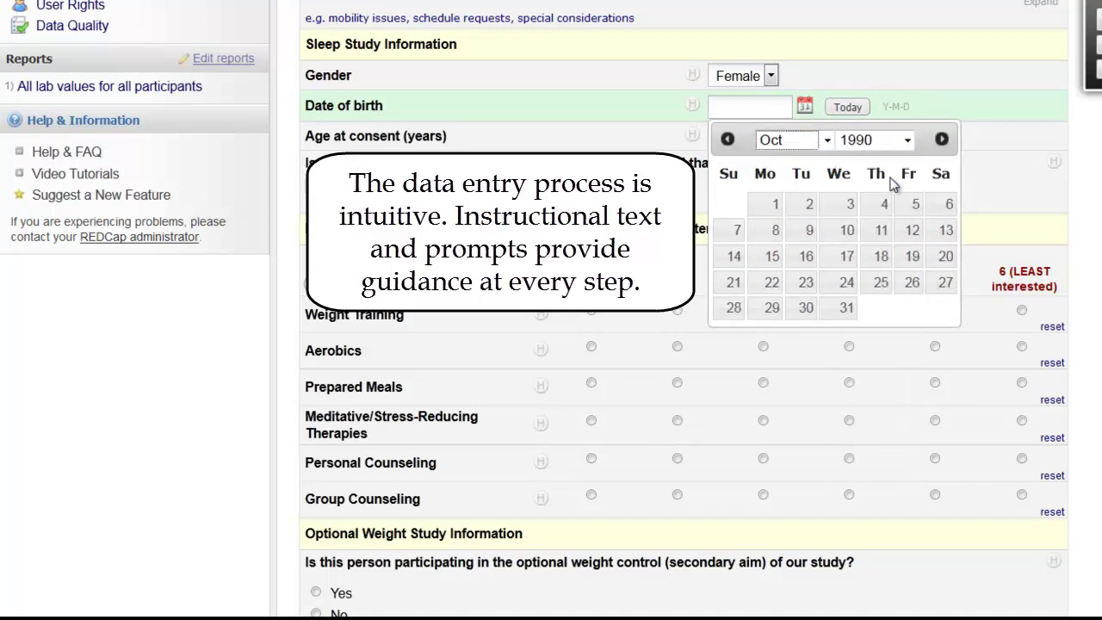
{"action": "left_click", "coordinate": [885, 205]}
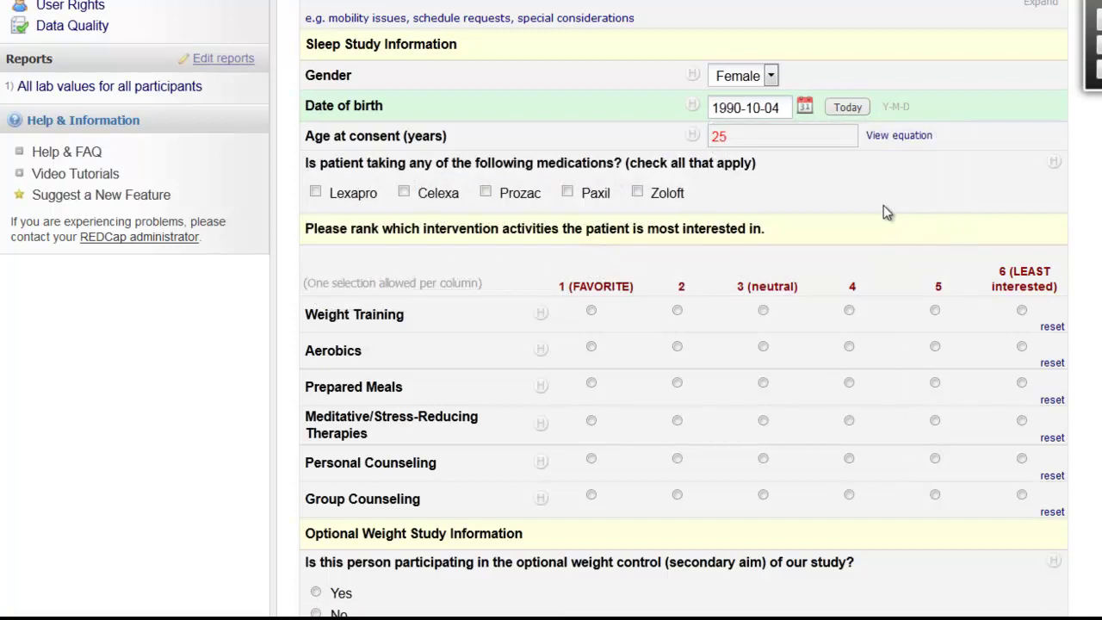
Step: Mark Lexapro, Celexa and Paxil as current medications
{"action": "left_click", "coordinate": [316, 192]}
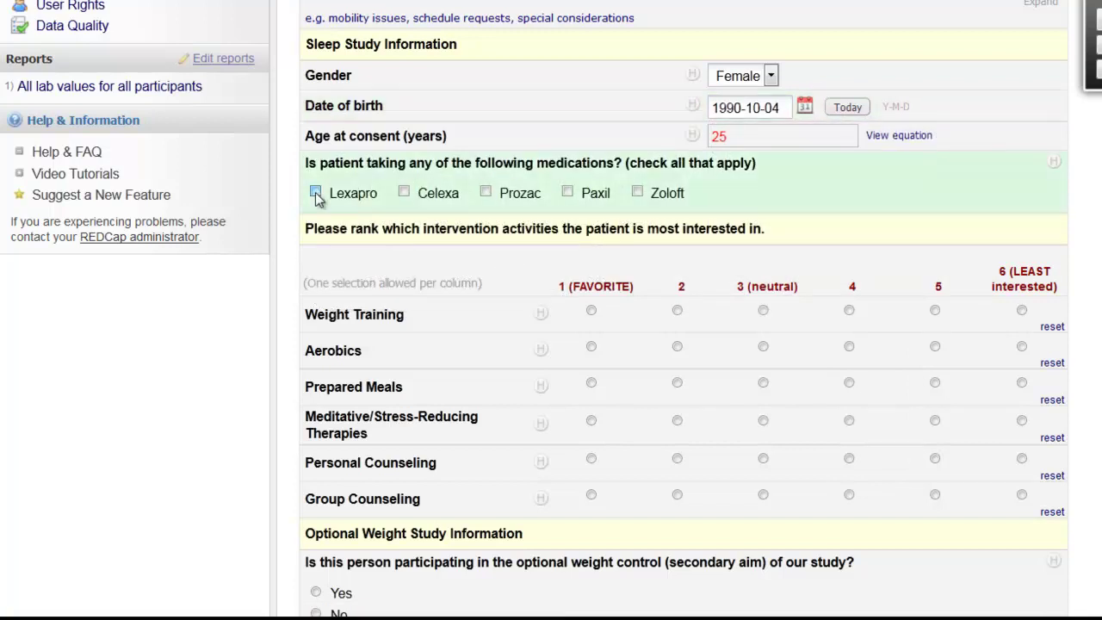
{"action": "left_click", "coordinate": [405, 192]}
{"action": "left_click", "coordinate": [567, 193]}
Step: Rank Weight Training 1, Meditative 2, Aerobics 3, Group Counseling 4, Prepared Meals 5, Personal Counseling 6
{"action": "left_click", "coordinate": [591, 311]}
{"action": "left_click", "coordinate": [763, 347]}
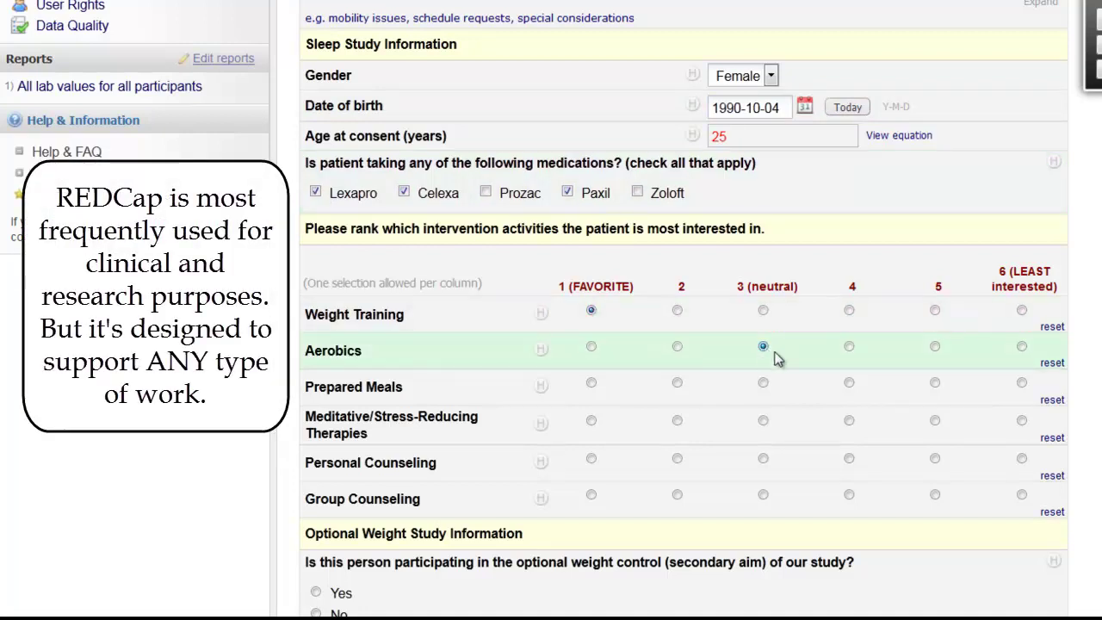
{"action": "left_click", "coordinate": [934, 384]}
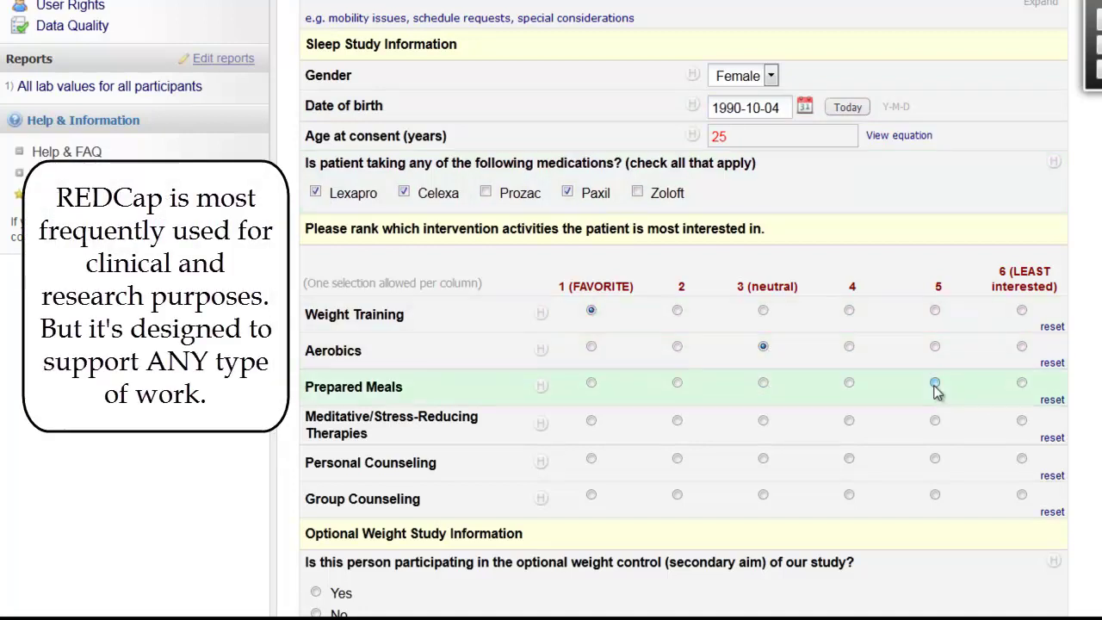
{"action": "left_click", "coordinate": [678, 422]}
{"action": "left_click", "coordinate": [1022, 460]}
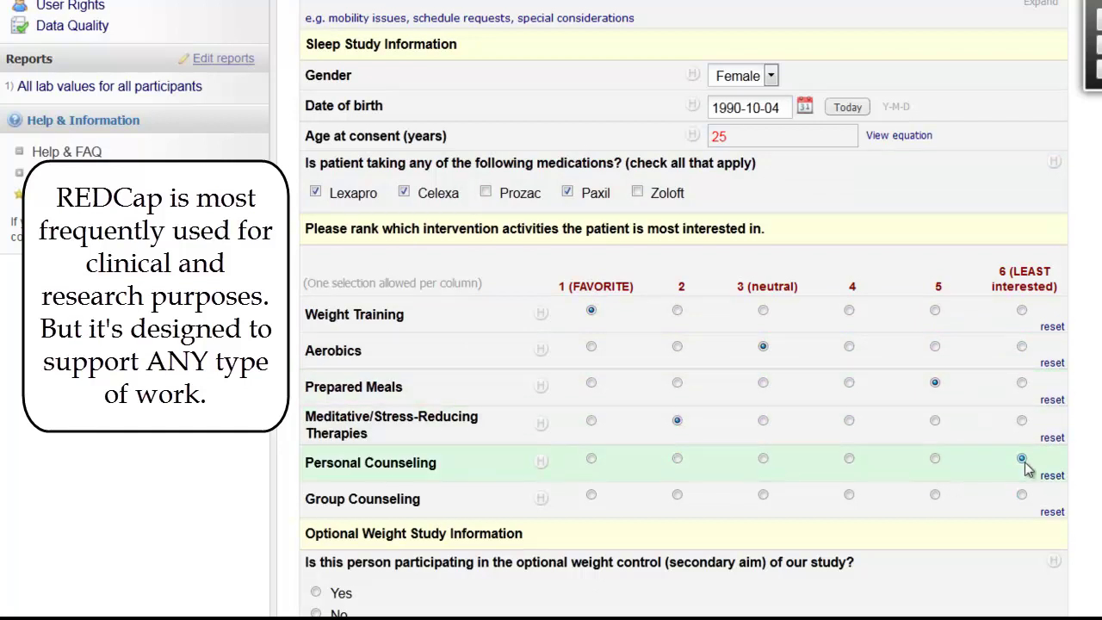
{"action": "left_click", "coordinate": [849, 496]}
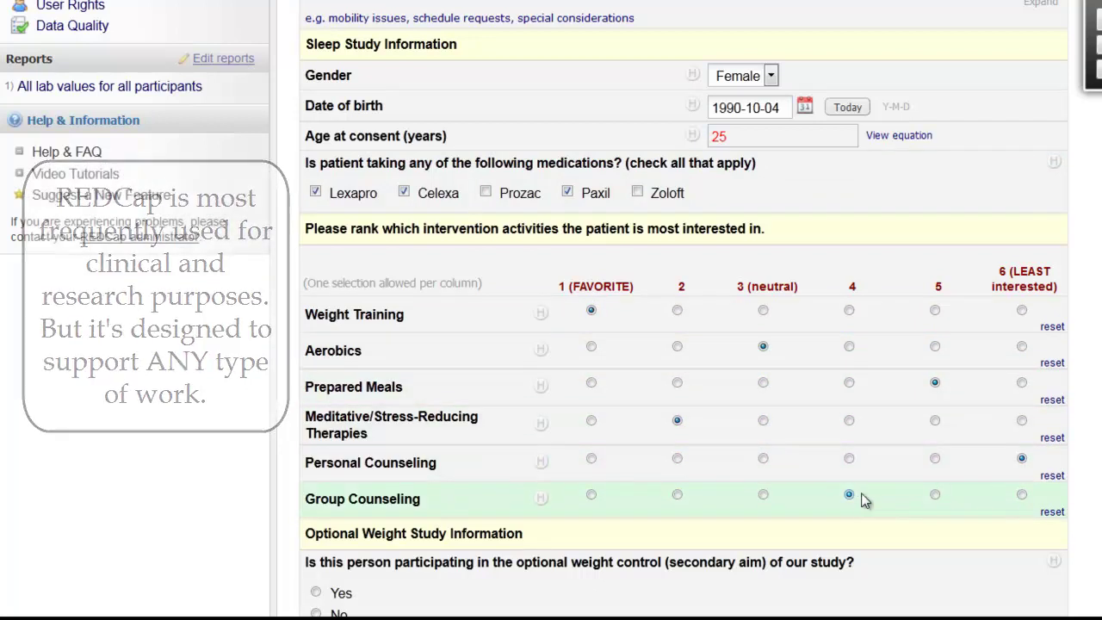
Step: Answer Yes to joining the optional weight study
{"action": "scroll", "coordinate": [1054, 504], "scroll_direction": "down", "scroll_amount": 5}
{"action": "scroll", "coordinate": [1054, 534], "scroll_direction": "down", "scroll_amount": 2}
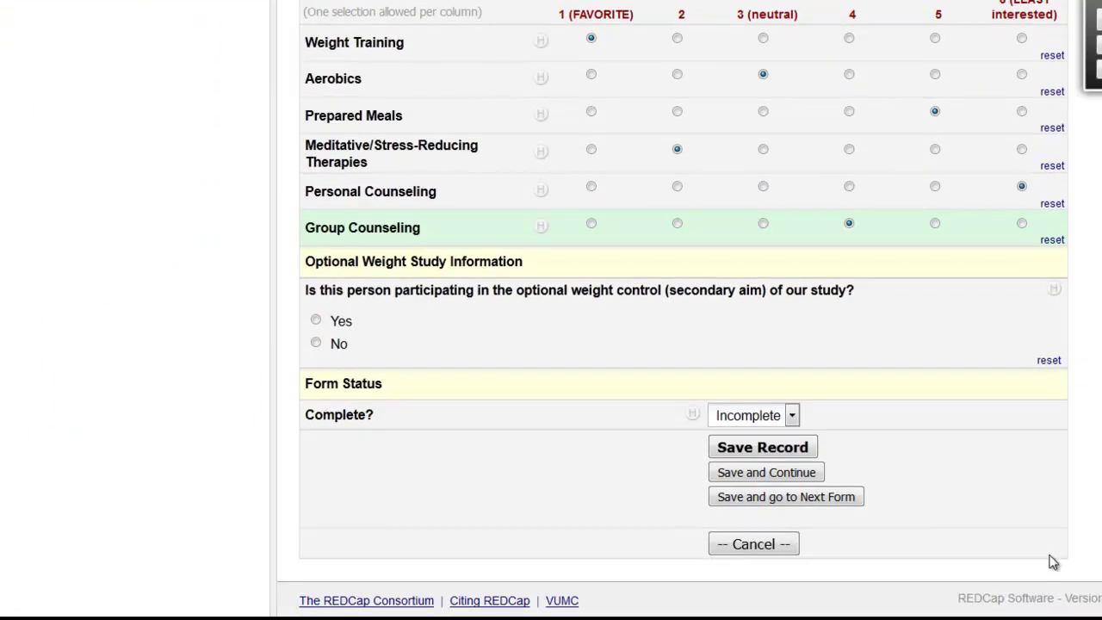
{"action": "left_click", "coordinate": [315, 323]}
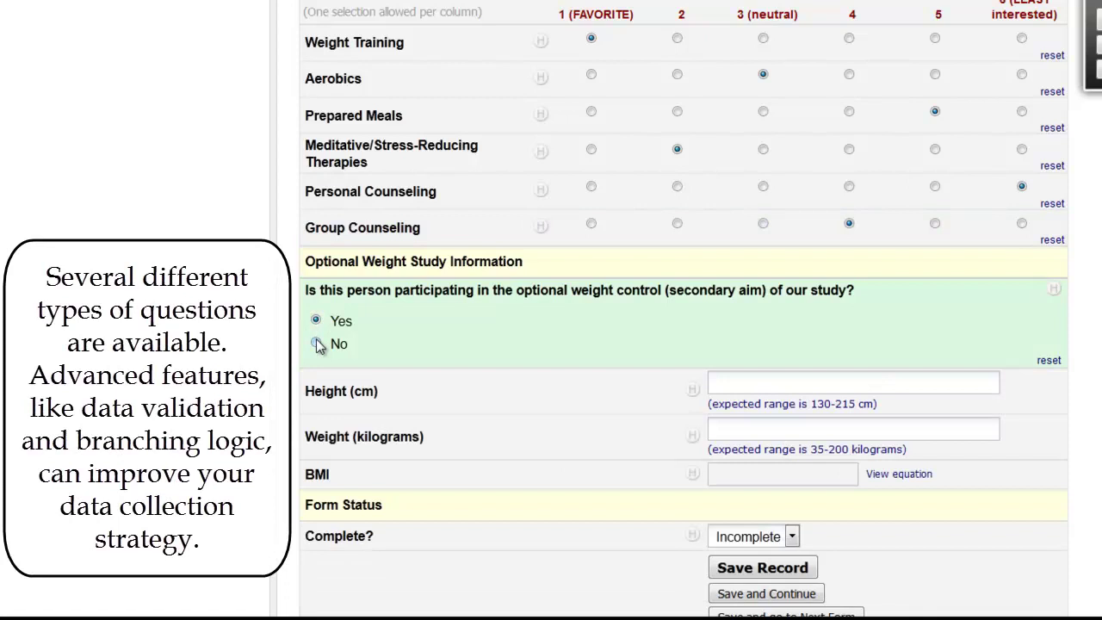
{"action": "left_click", "coordinate": [316, 343]}
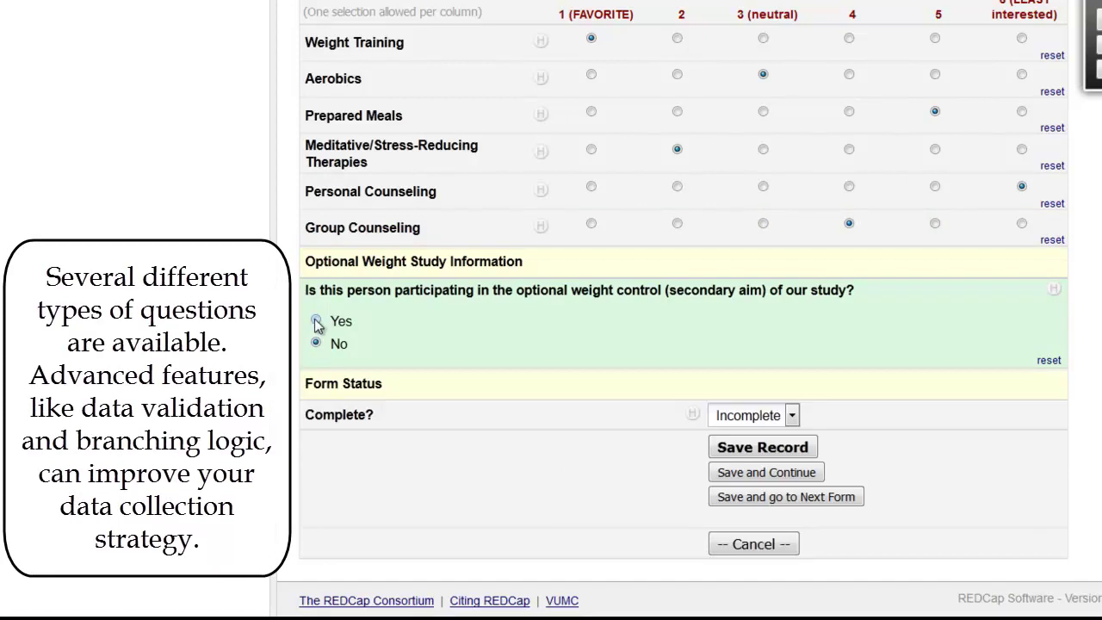
{"action": "left_click", "coordinate": [316, 322]}
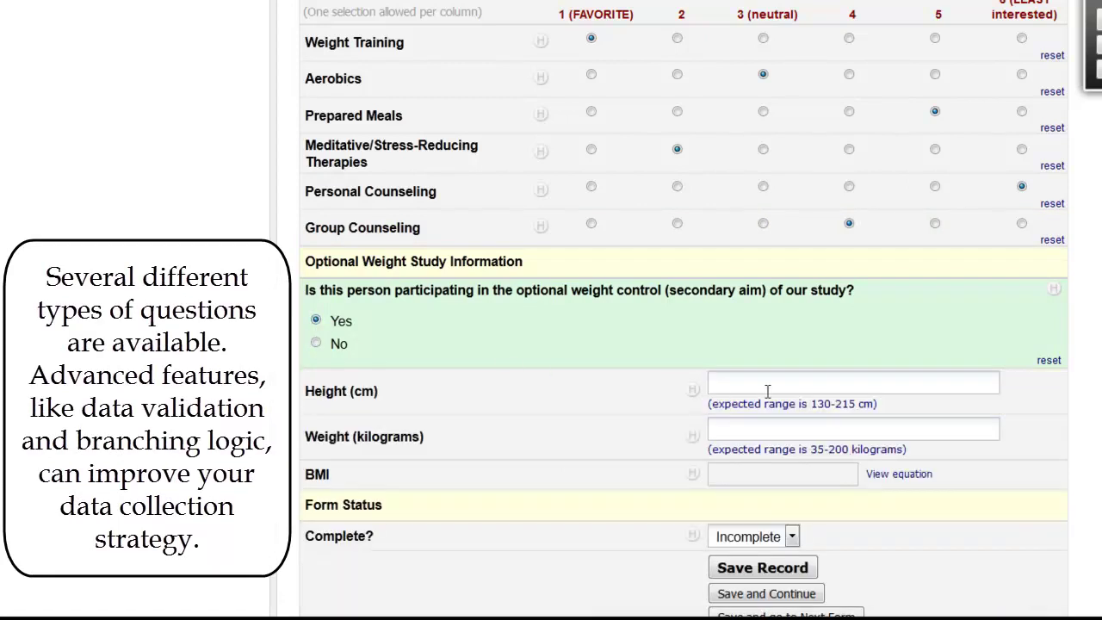
Step: Correct the height from 2000 to 200 cm and enter weight 199 kg, giving BMI 49.8
{"action": "left_click", "coordinate": [951, 384]}
{"action": "type", "text": "2"}
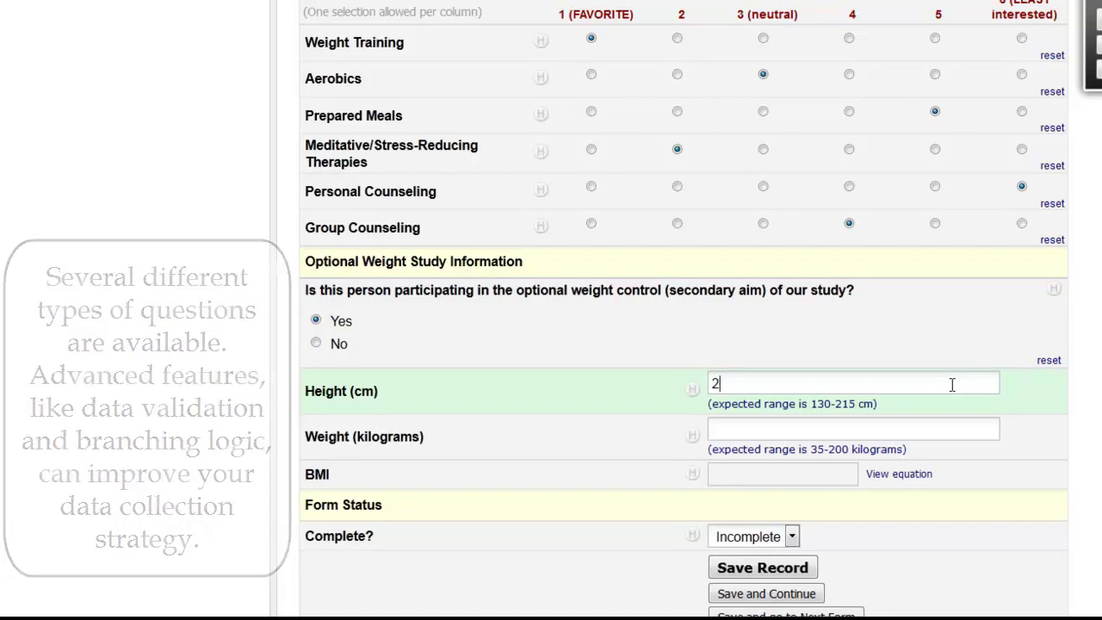
{"action": "type", "text": "000"}
{"action": "key", "text": "Tab"}
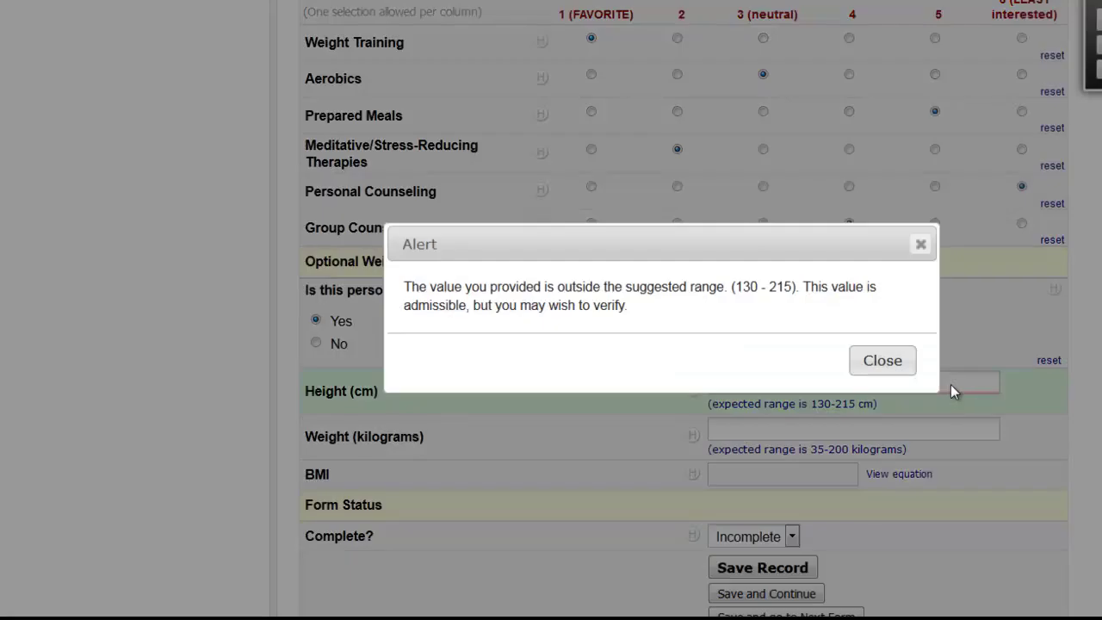
{"action": "left_click", "coordinate": [900, 365]}
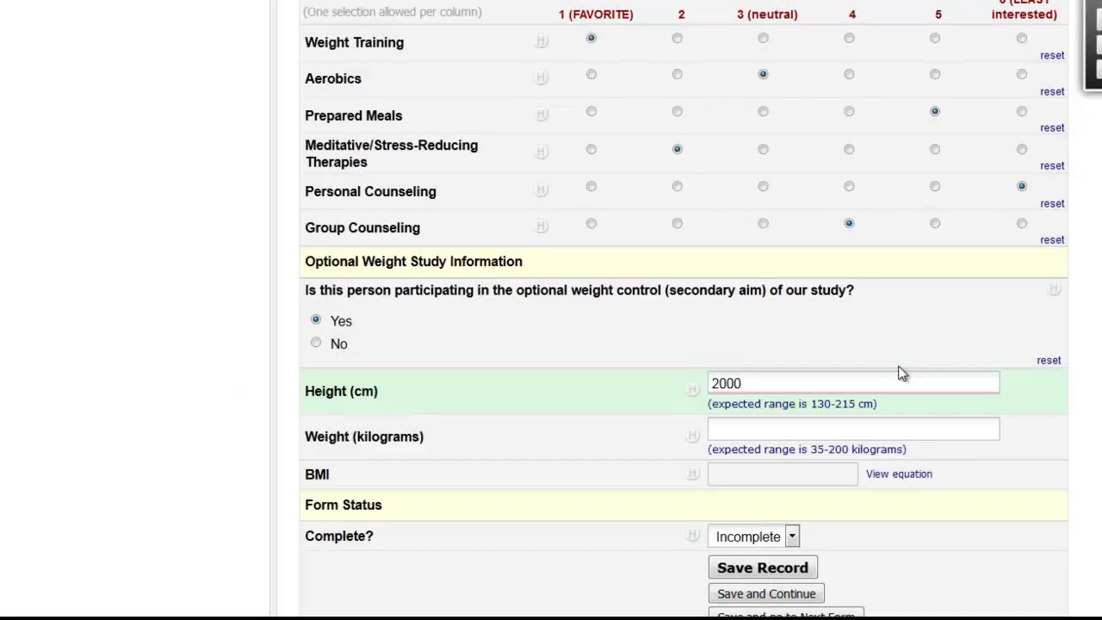
{"action": "key", "text": "BackSpace"}
{"action": "left_click", "coordinate": [919, 428]}
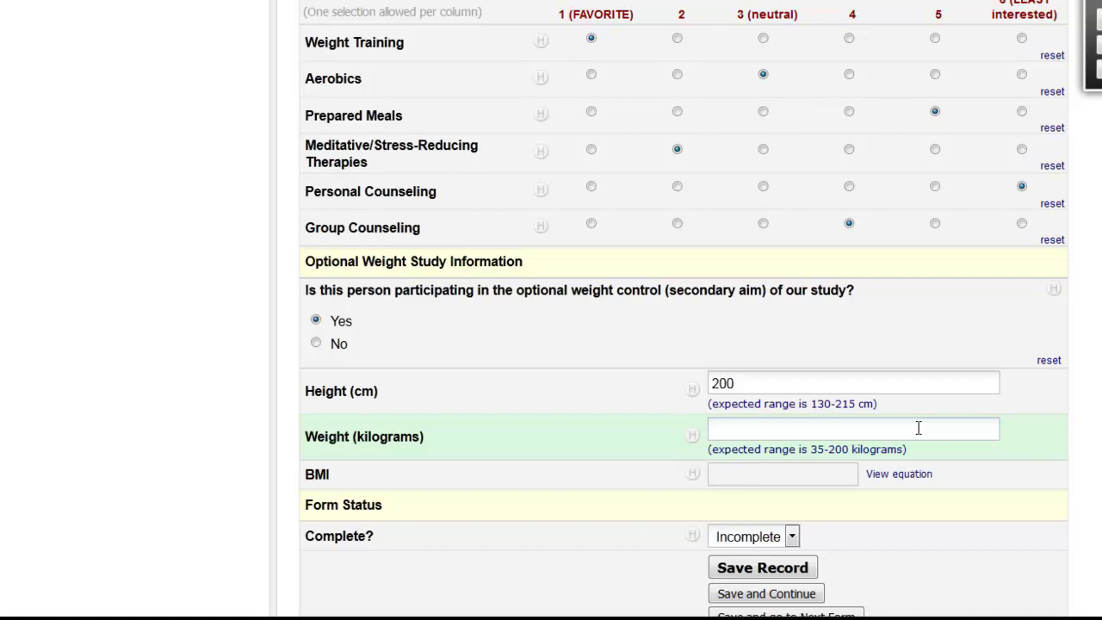
{"action": "type", "text": "199"}
{"action": "key", "text": "Tab"}
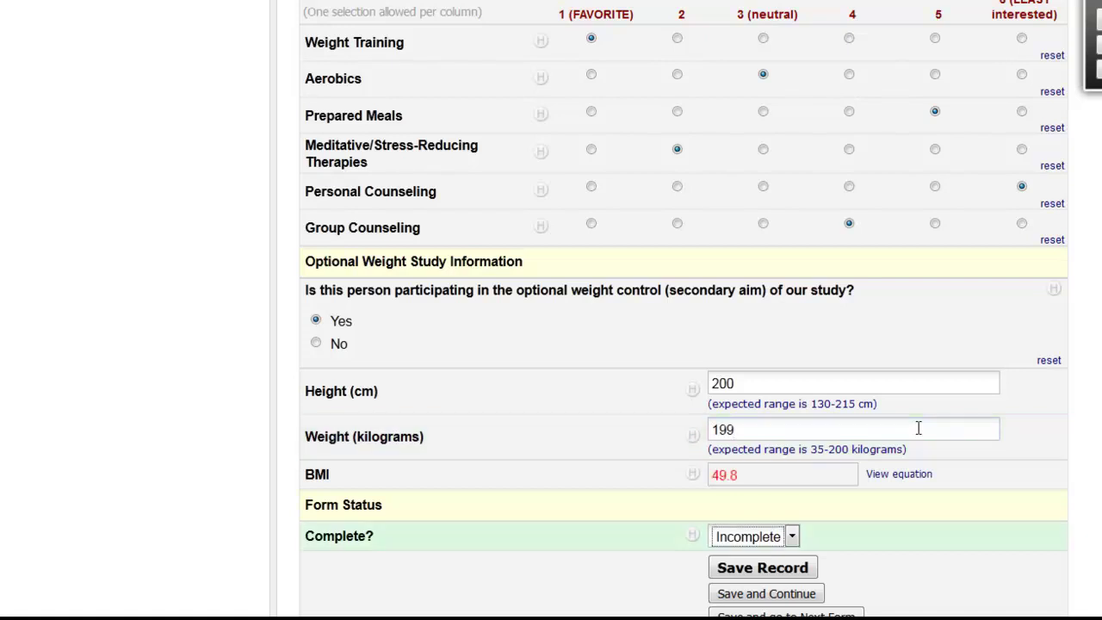
Step: Set the form status to Complete and save record 10
{"action": "scroll", "coordinate": [918, 428], "scroll_direction": "down", "scroll_amount": 3}
{"action": "left_click", "coordinate": [793, 417]}
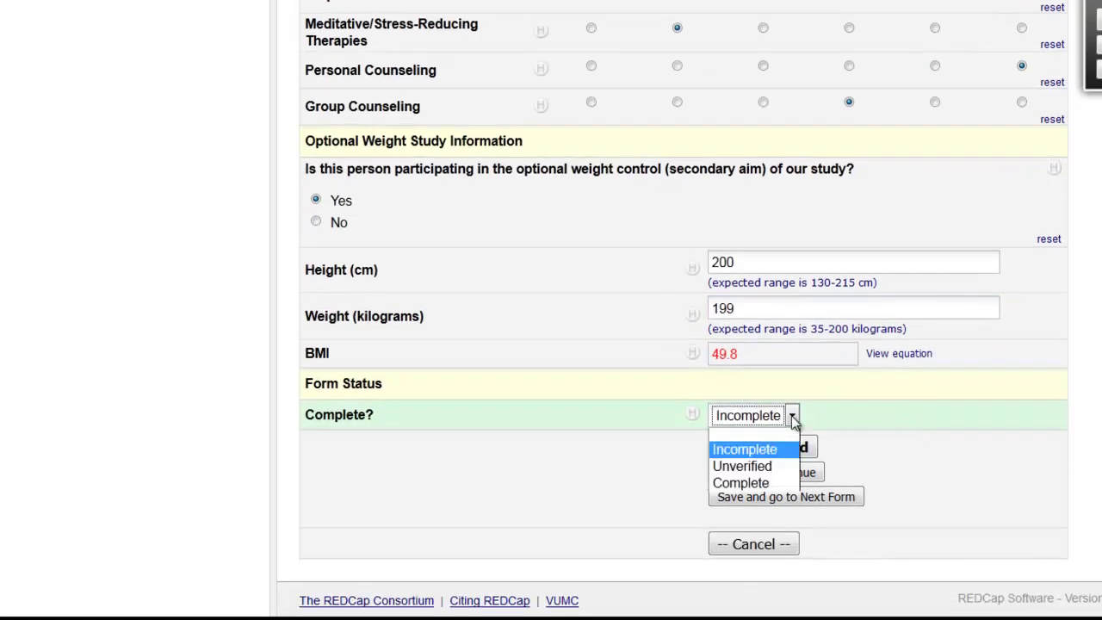
{"action": "left_click", "coordinate": [785, 482]}
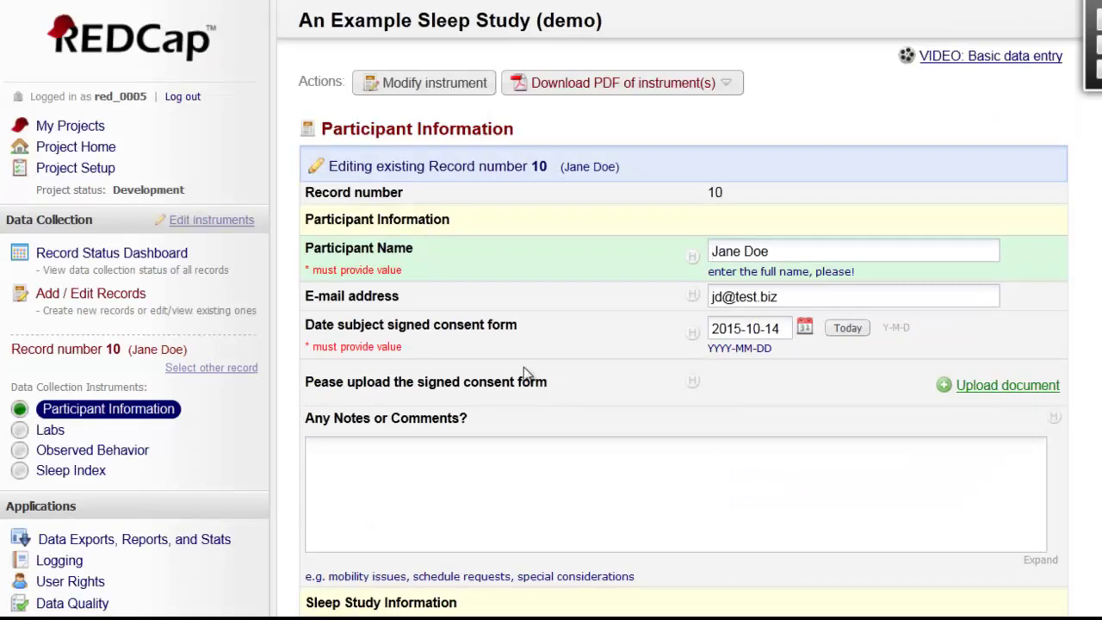
Step: Open Participant Information in the Online Designer's instrument list
{"action": "left_click", "coordinate": [236, 222]}
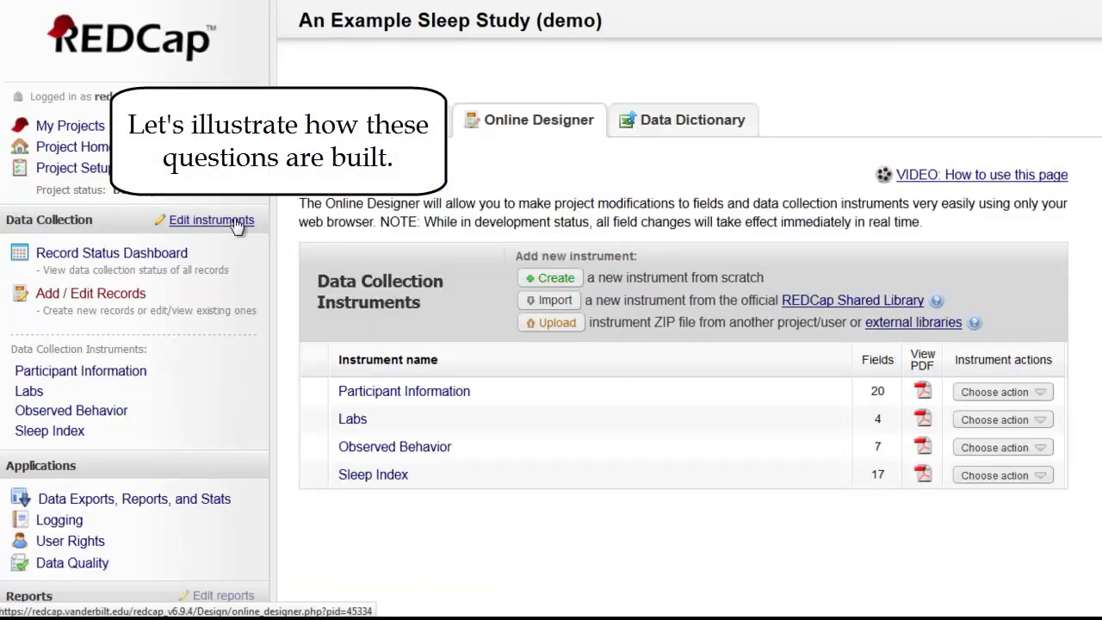
{"action": "left_click", "coordinate": [408, 395]}
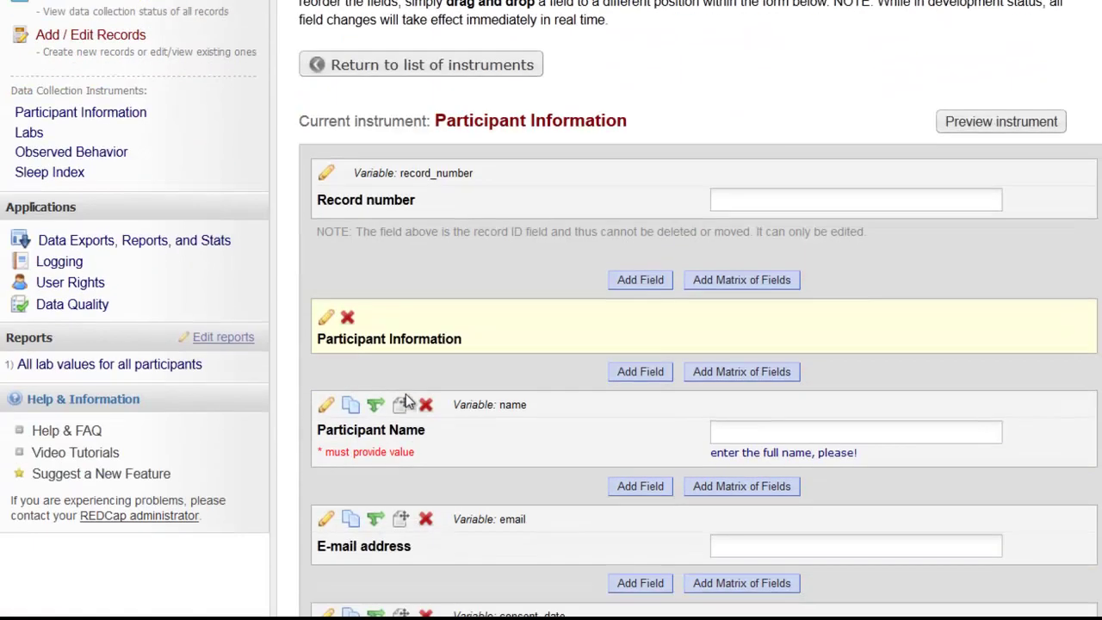
{"action": "scroll", "coordinate": [406, 402], "scroll_direction": "down", "scroll_amount": 3}
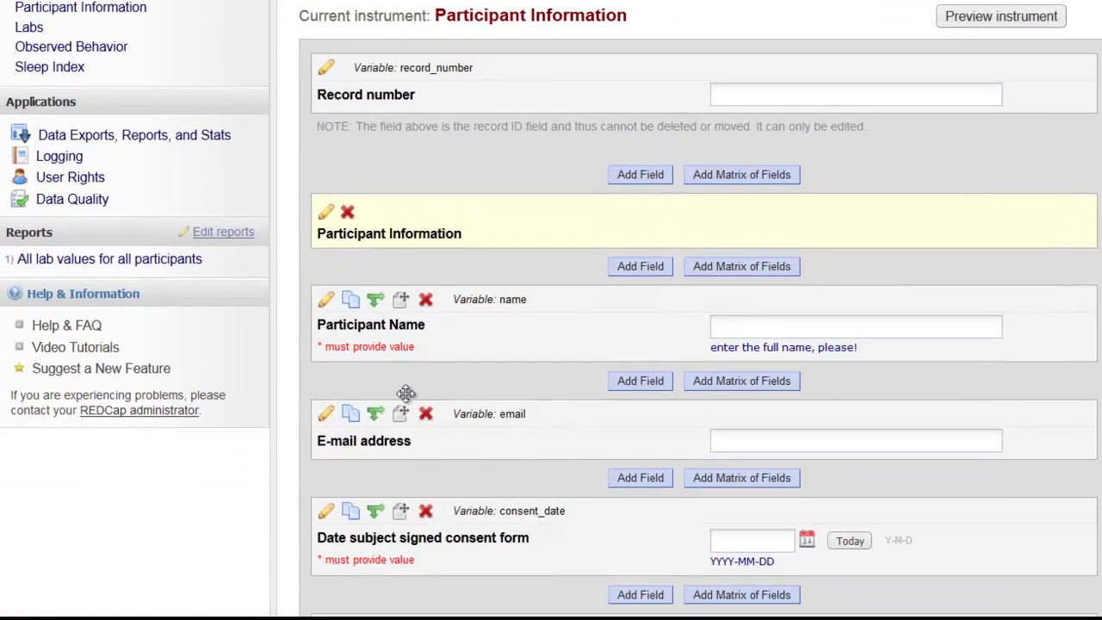
Step: Add text field 'Phone number', variable phone, validated as Phone (North America), below E-mail
{"action": "left_click", "coordinate": [640, 479]}
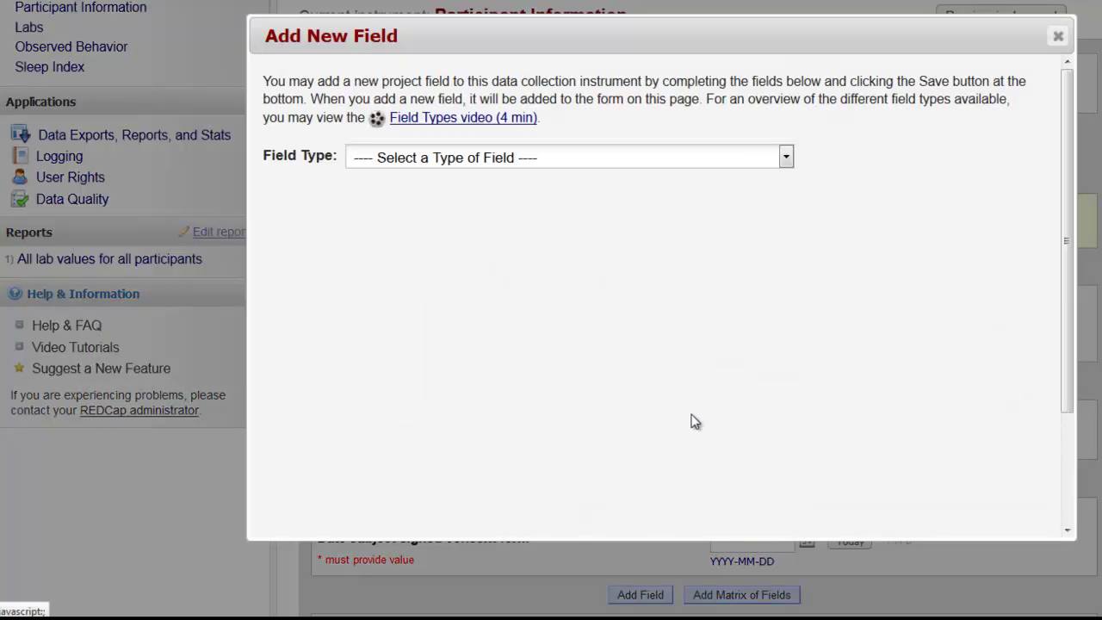
{"action": "left_click", "coordinate": [786, 158]}
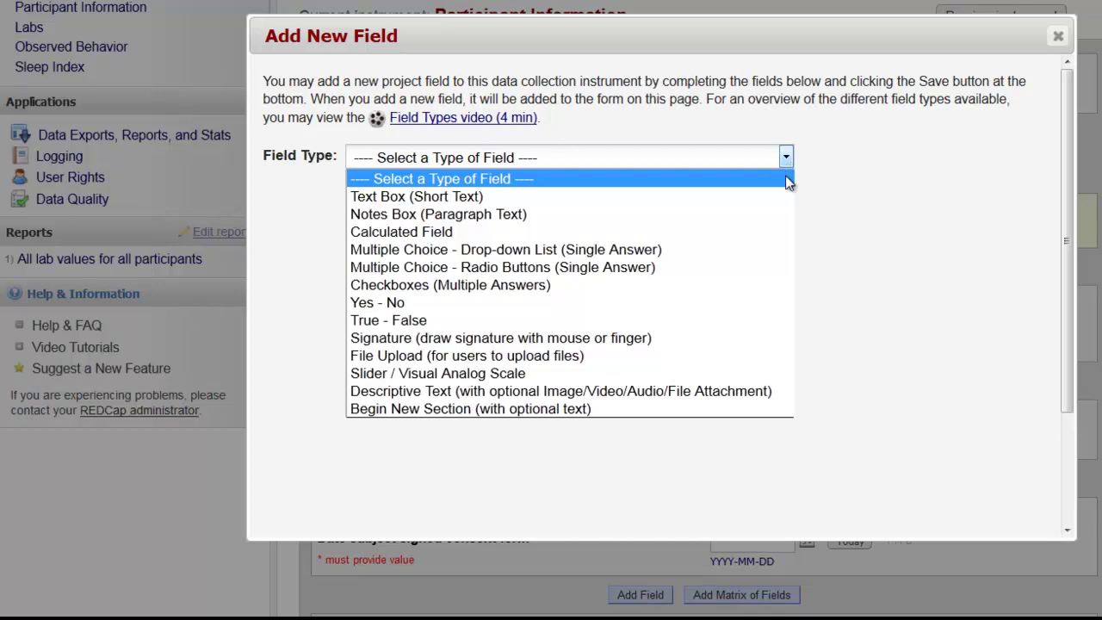
{"action": "left_click", "coordinate": [786, 199]}
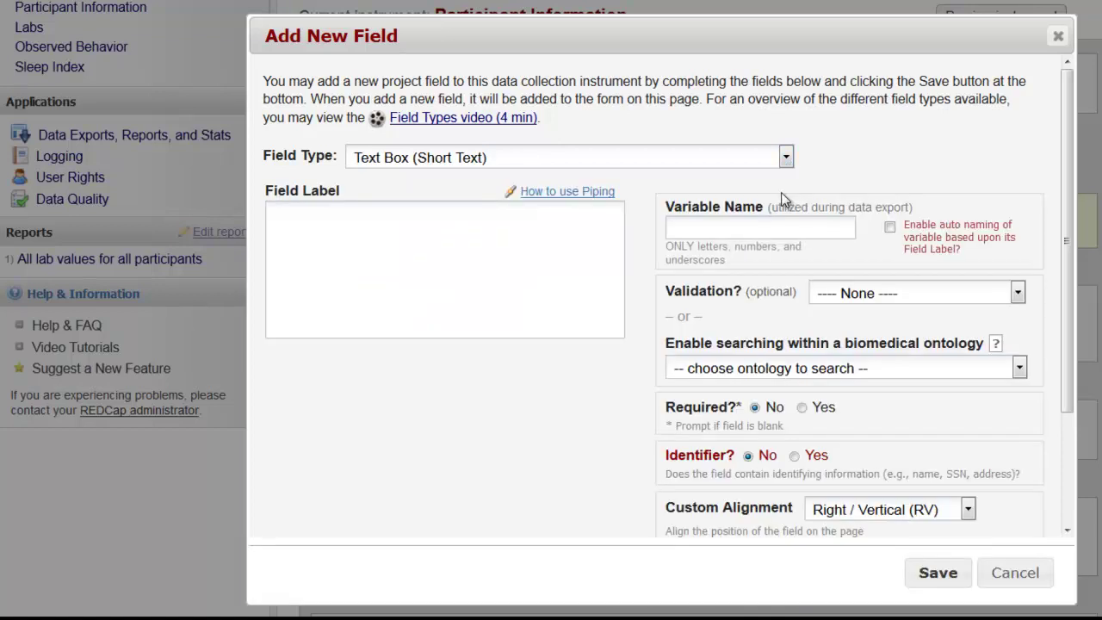
{"action": "left_click", "coordinate": [607, 219]}
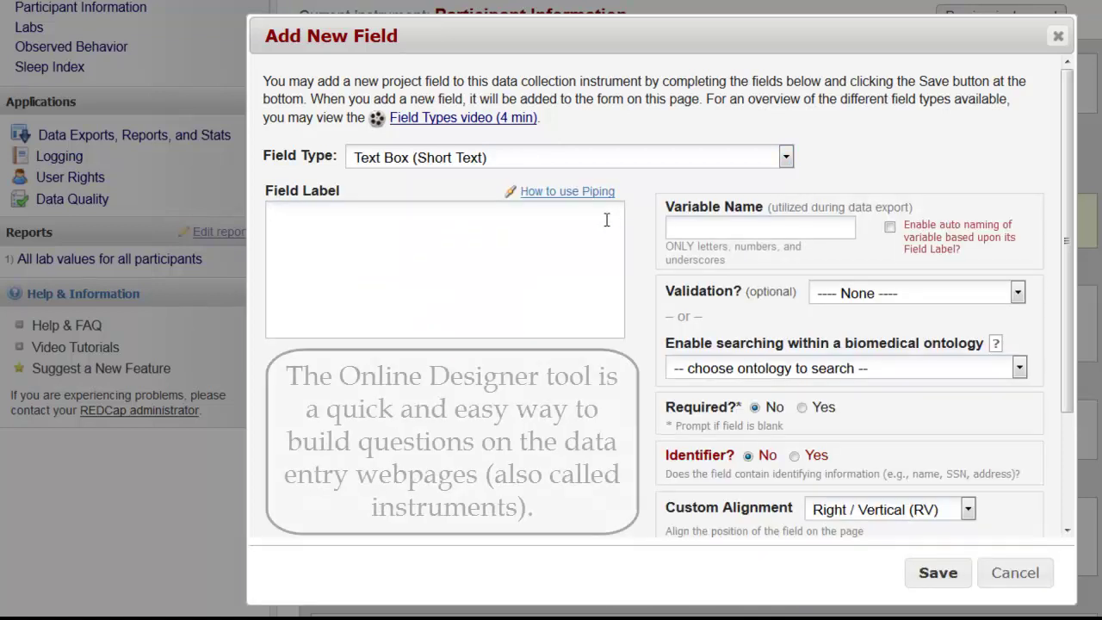
{"action": "type", "text": "Phone nu"}
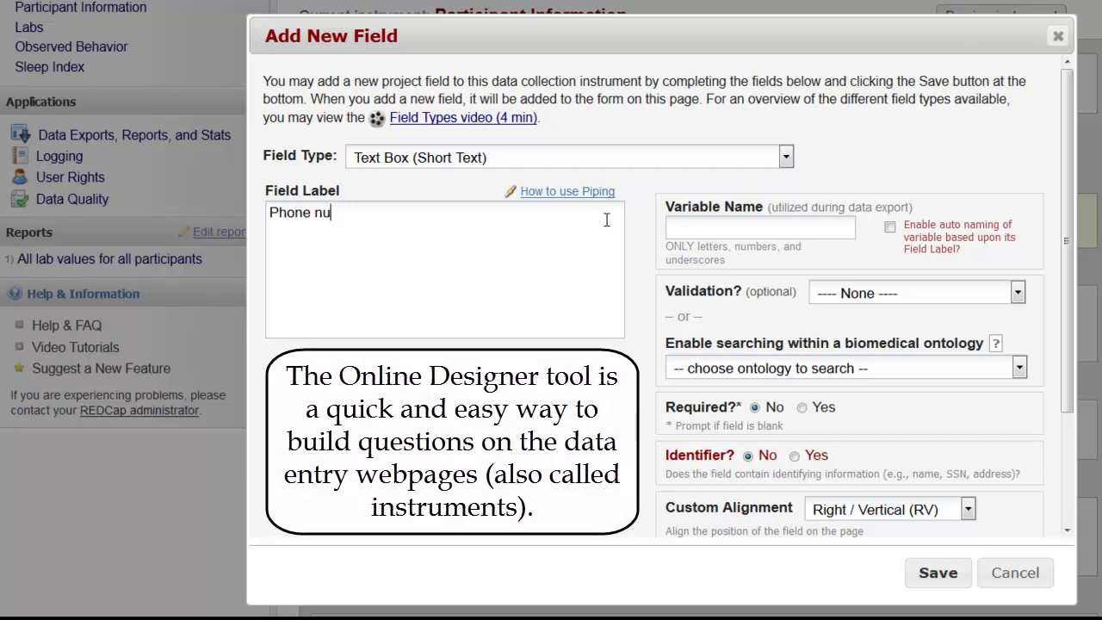
{"action": "type", "text": "mber"}
{"action": "key", "text": "Tab"}
{"action": "type", "text": "pho"}
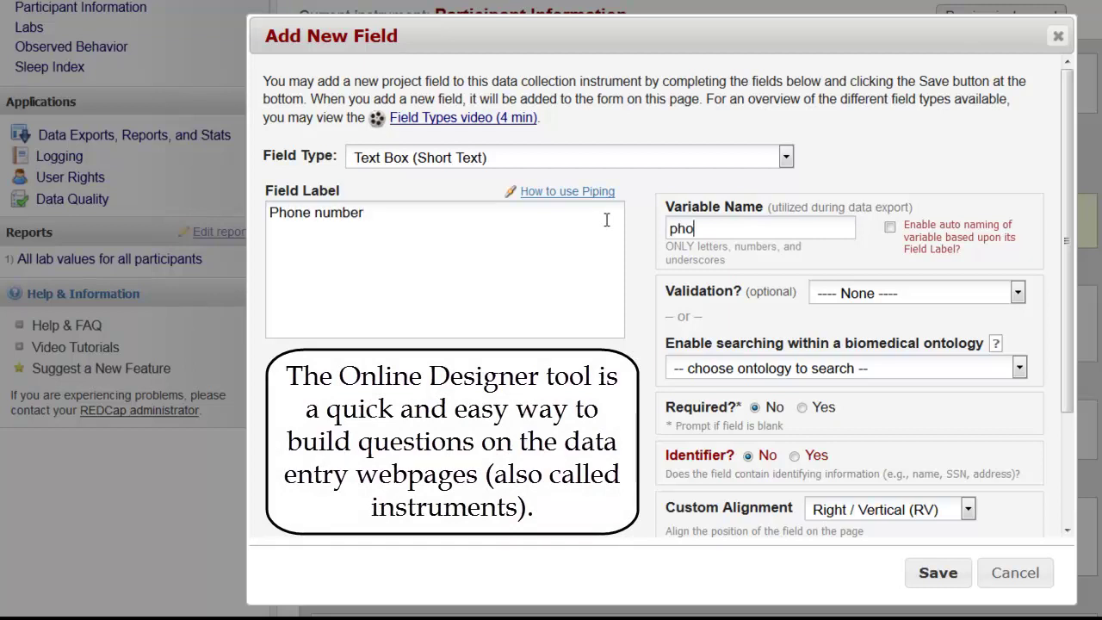
{"action": "type", "text": "ne"}
{"action": "left_click", "coordinate": [961, 294]}
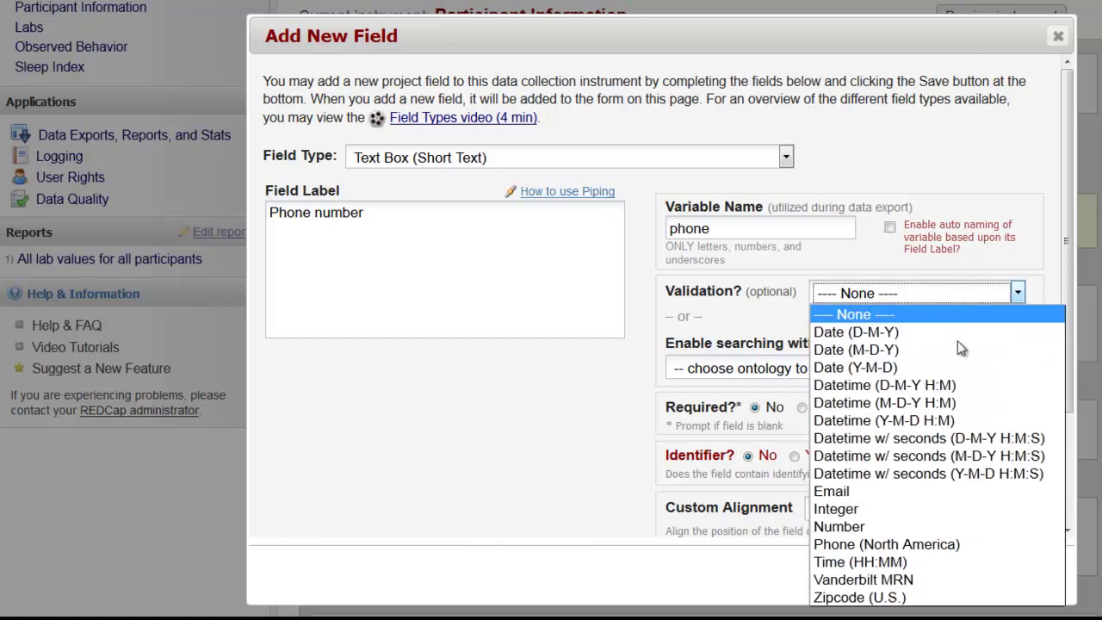
{"action": "left_click", "coordinate": [957, 548]}
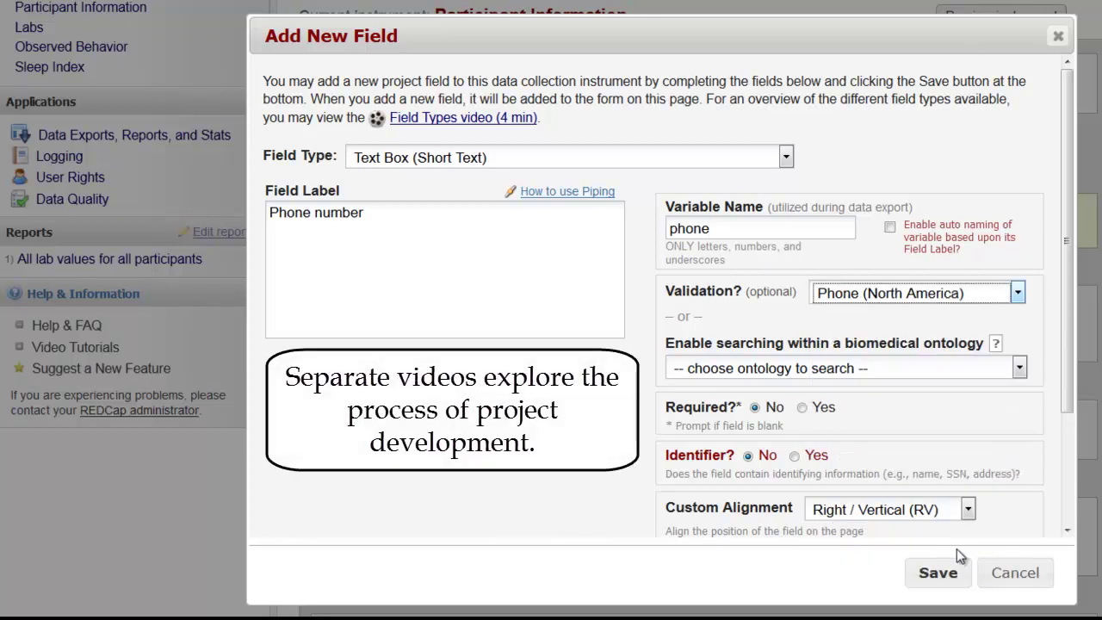
{"action": "left_click", "coordinate": [955, 573]}
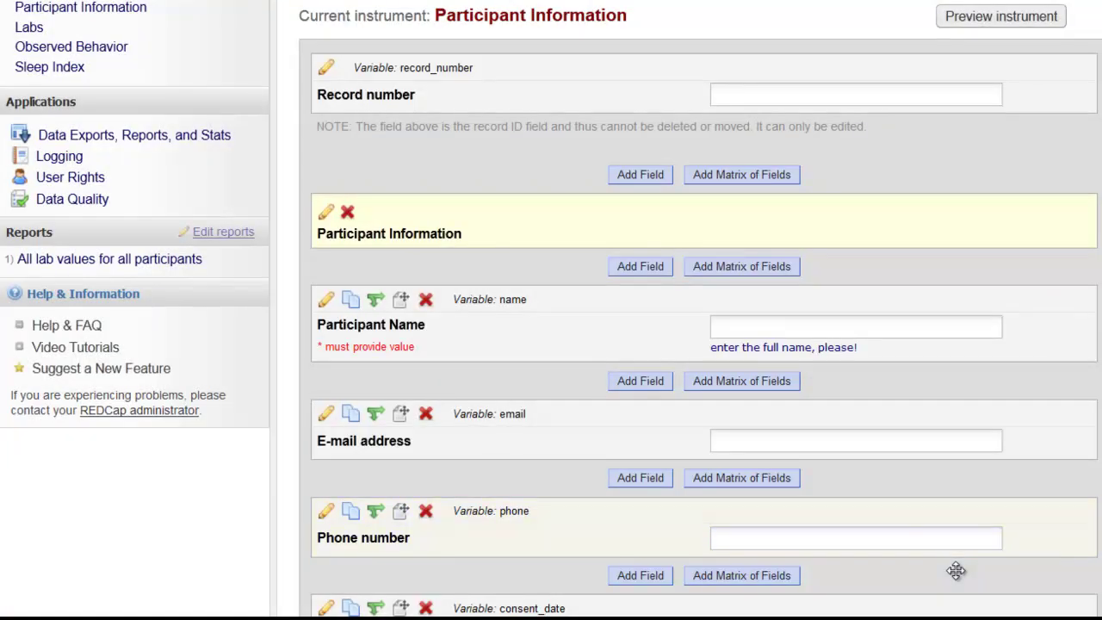
Step: Reopen completed record 10's Participant Information and enter the participant's phone number
{"action": "scroll", "coordinate": [956, 571], "scroll_direction": "up", "scroll_amount": 5}
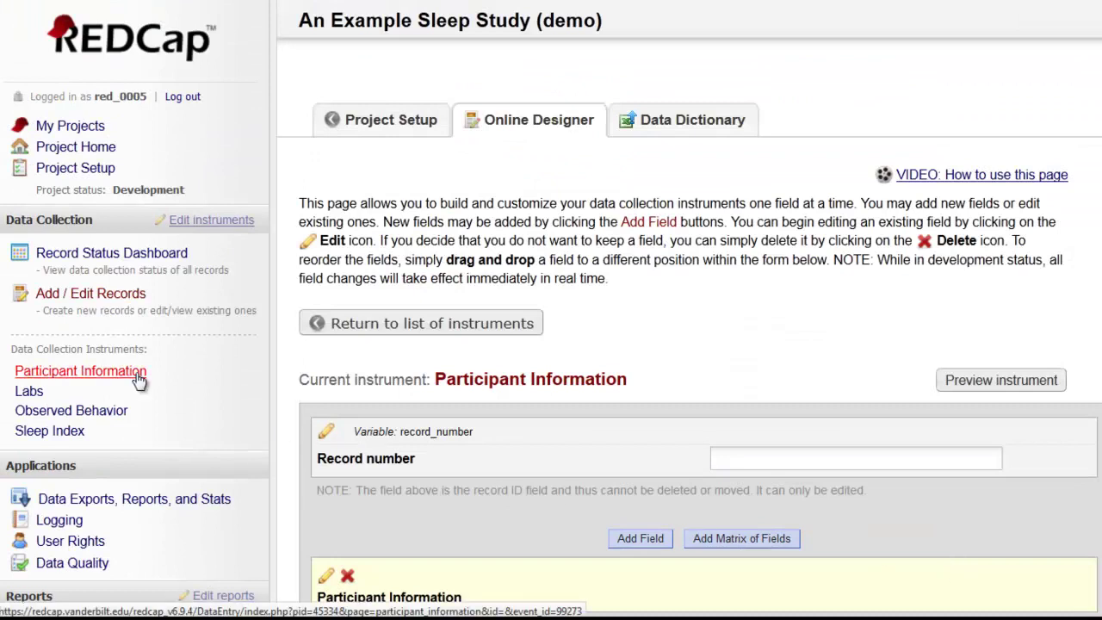
{"action": "left_click", "coordinate": [138, 377]}
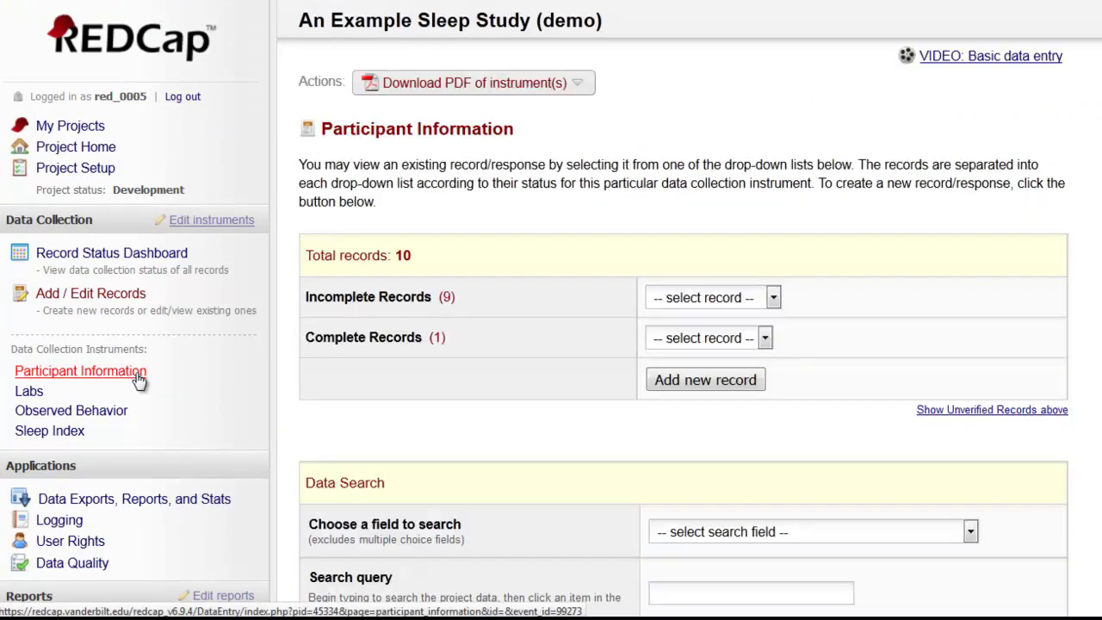
{"action": "left_click", "coordinate": [765, 338]}
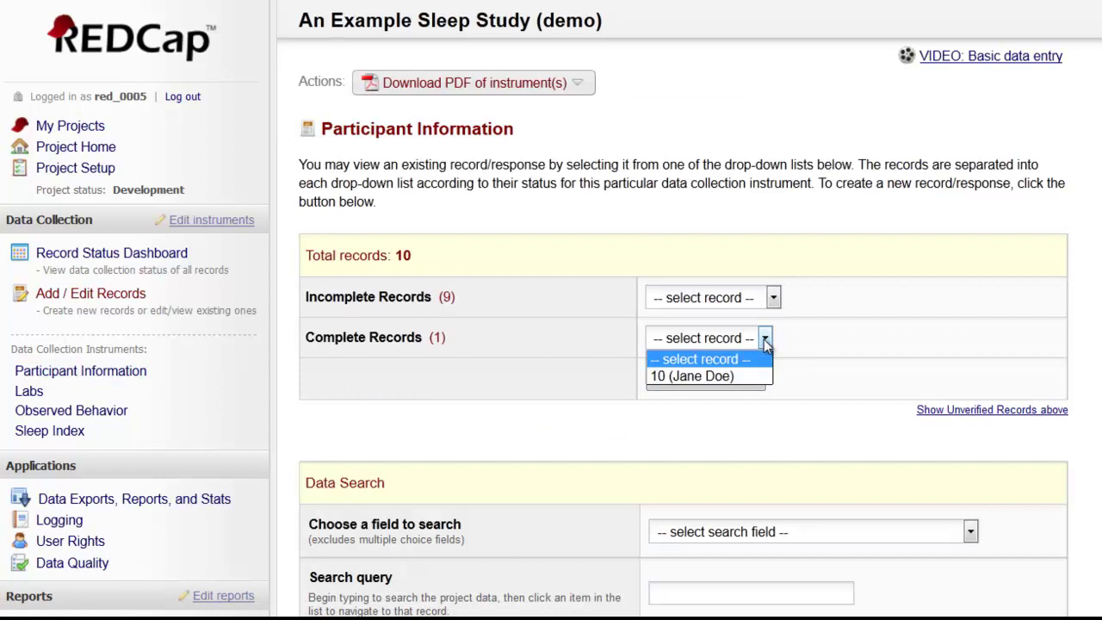
{"action": "left_click", "coordinate": [766, 378]}
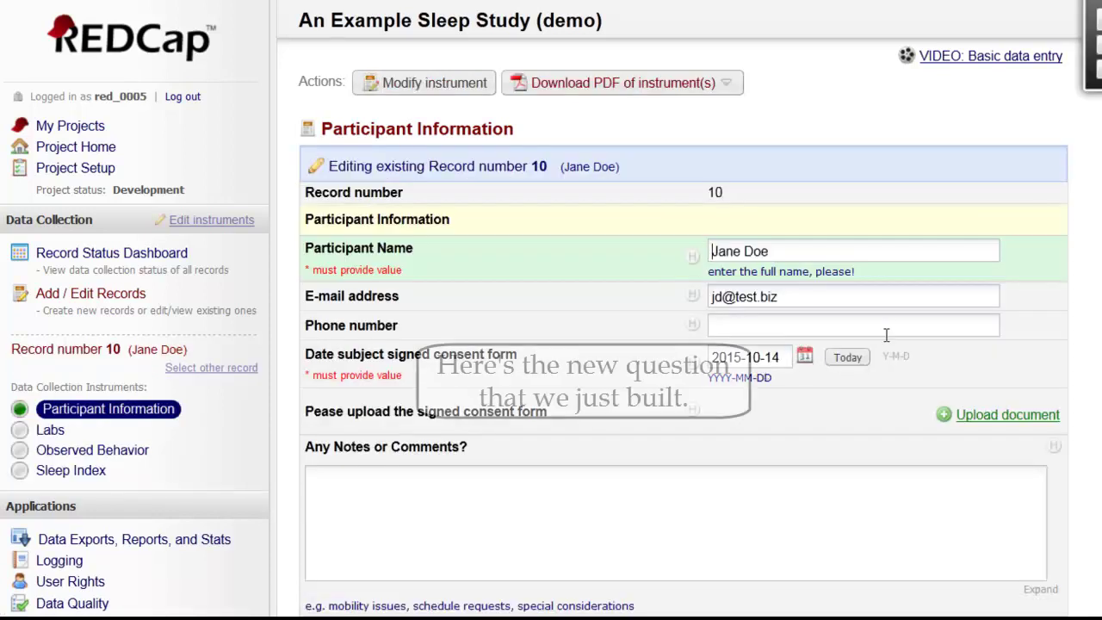
{"action": "left_click", "coordinate": [893, 326]}
{"action": "type", "text": "55"}
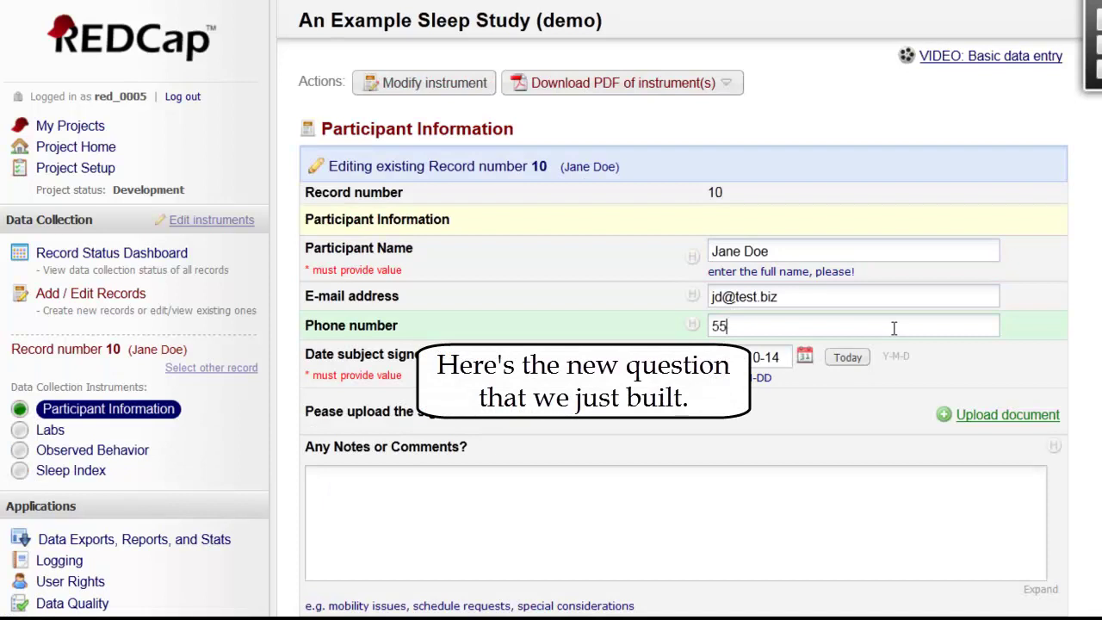
{"action": "type", "text": "5 5"}
{"action": "type", "text": "55 5555"}
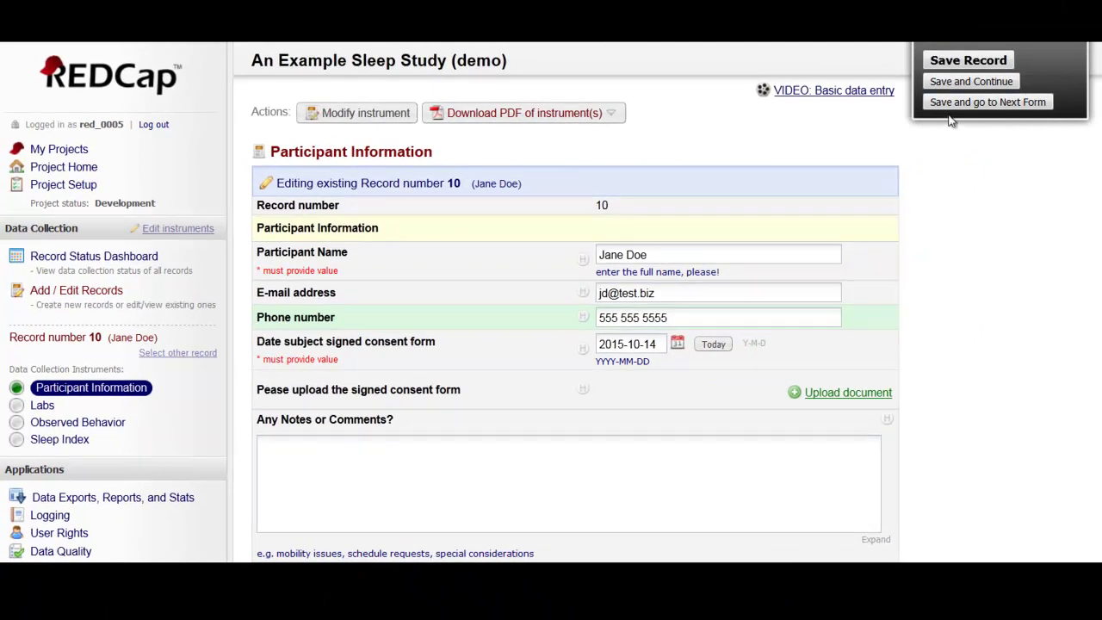
Step: Save record 10, then in Labs set blood draw date 2015-10-15, albumin 3, prealbumin 29
{"action": "left_click", "coordinate": [953, 105]}
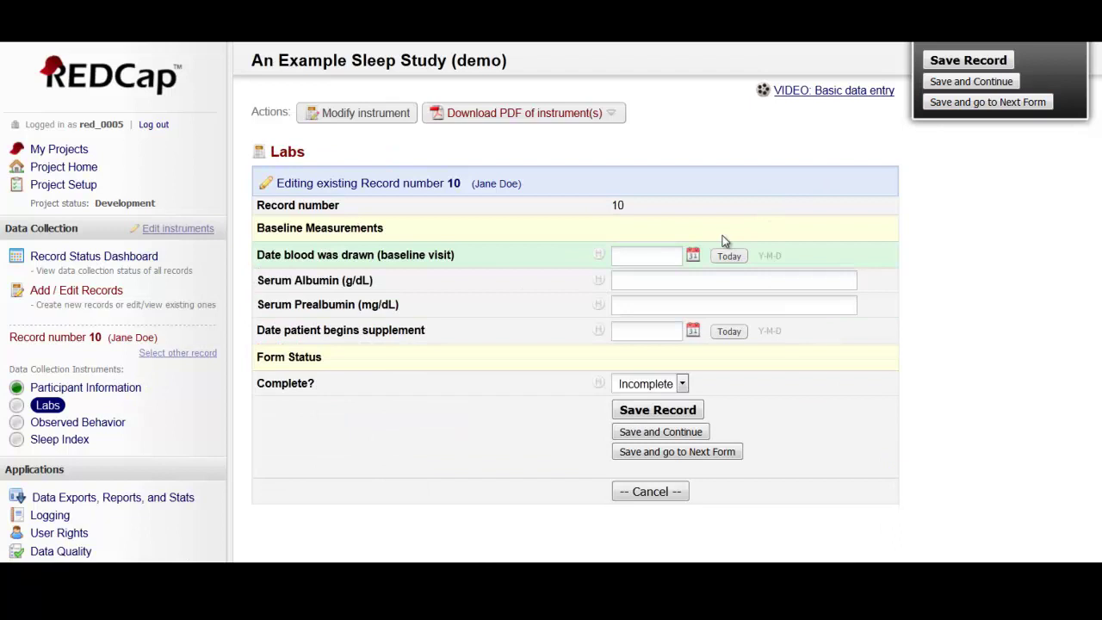
{"action": "left_click", "coordinate": [694, 256]}
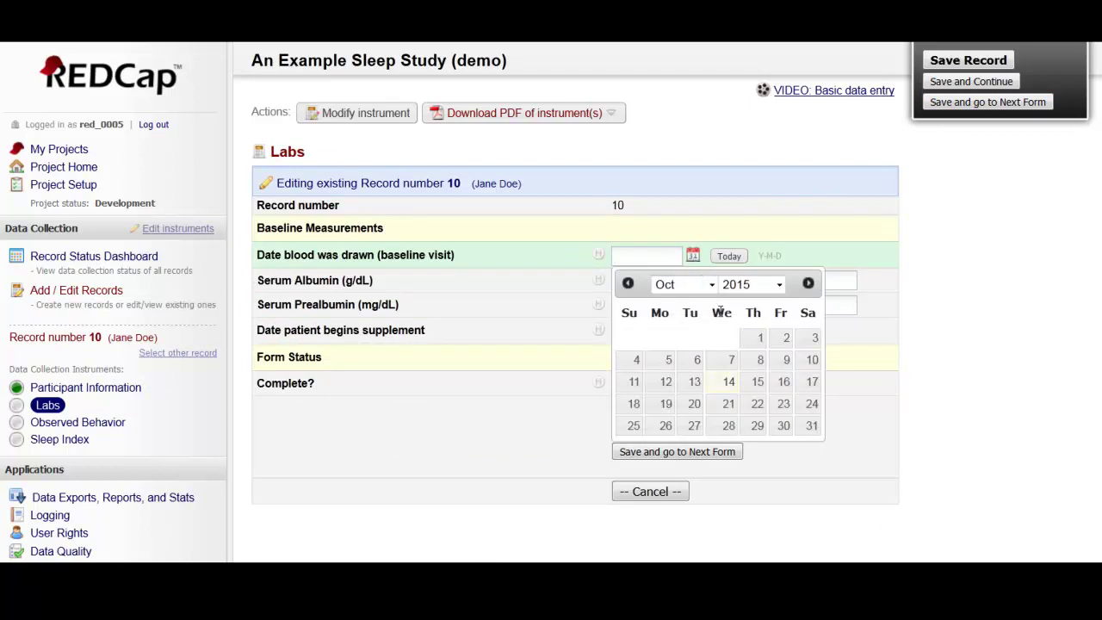
{"action": "left_click", "coordinate": [758, 382]}
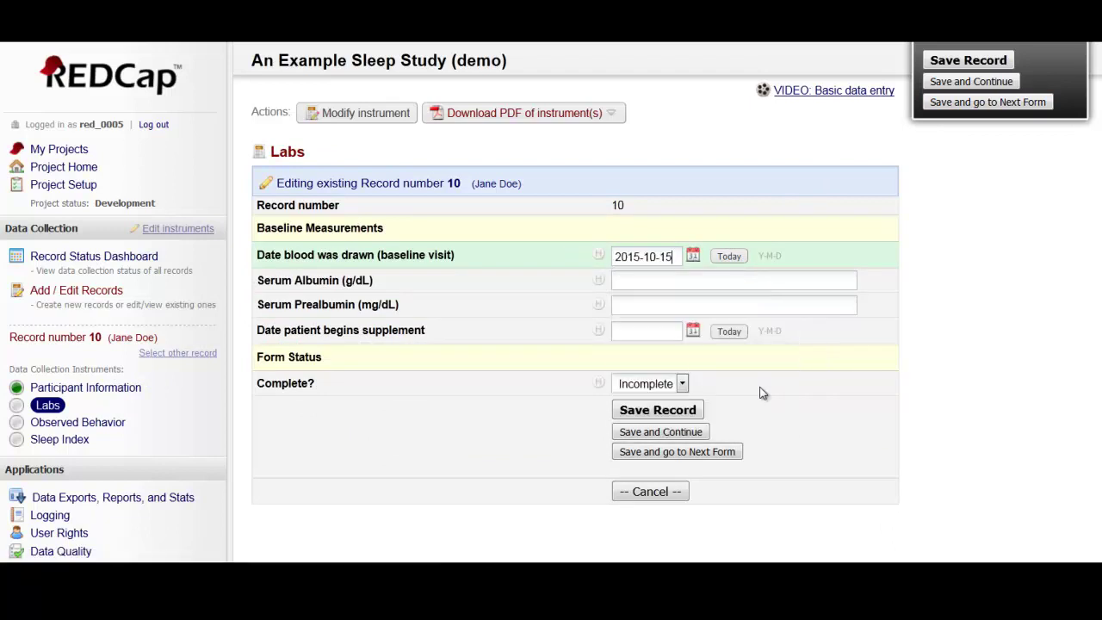
{"action": "left_click", "coordinate": [764, 280]}
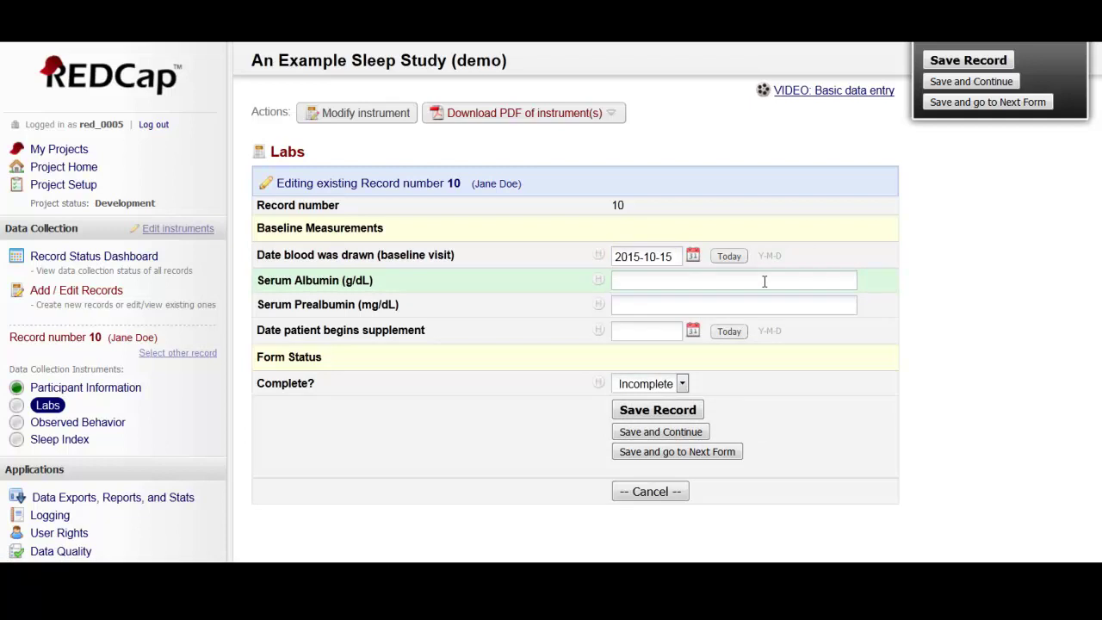
{"action": "type", "text": "3"}
{"action": "key", "text": "Tab"}
{"action": "type", "text": "29"}
{"action": "key", "text": "Tab"}
Step: Enter the second date 2015-10-19, mark Labs Unverified and save to the next form
{"action": "type", "text": "2015-10-19"}
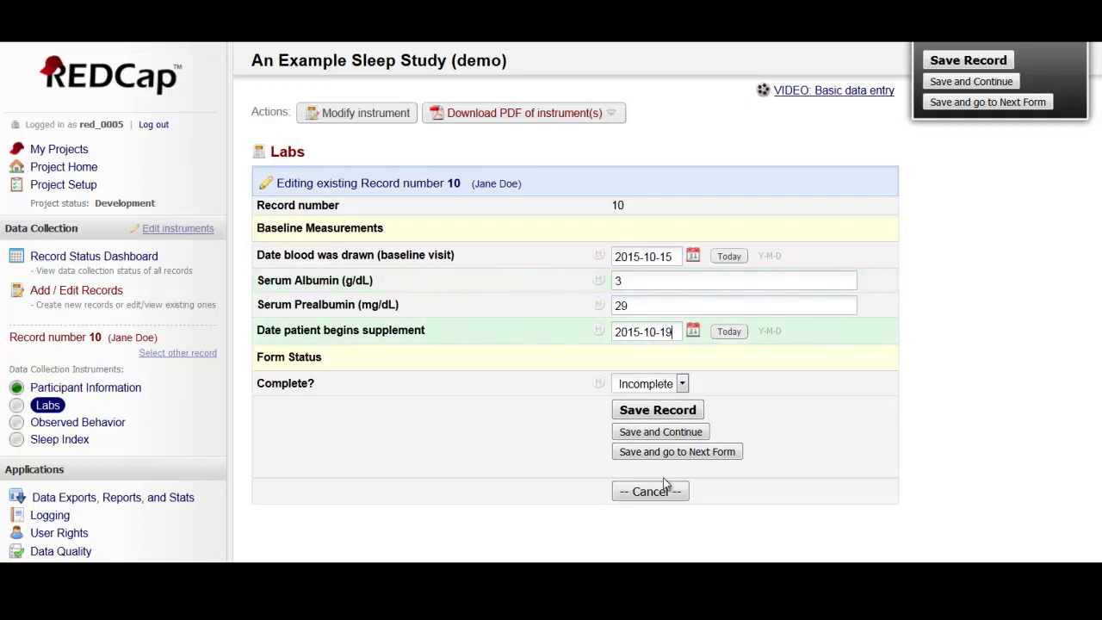
{"action": "left_click", "coordinate": [682, 385]}
{"action": "left_click", "coordinate": [683, 425]}
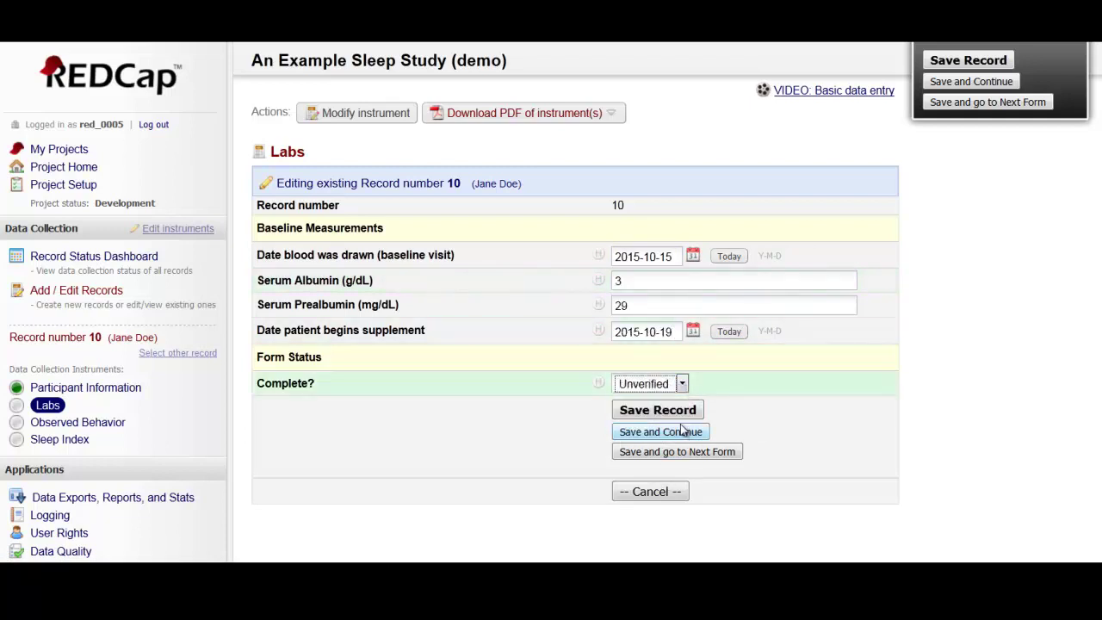
{"action": "left_click", "coordinate": [679, 453]}
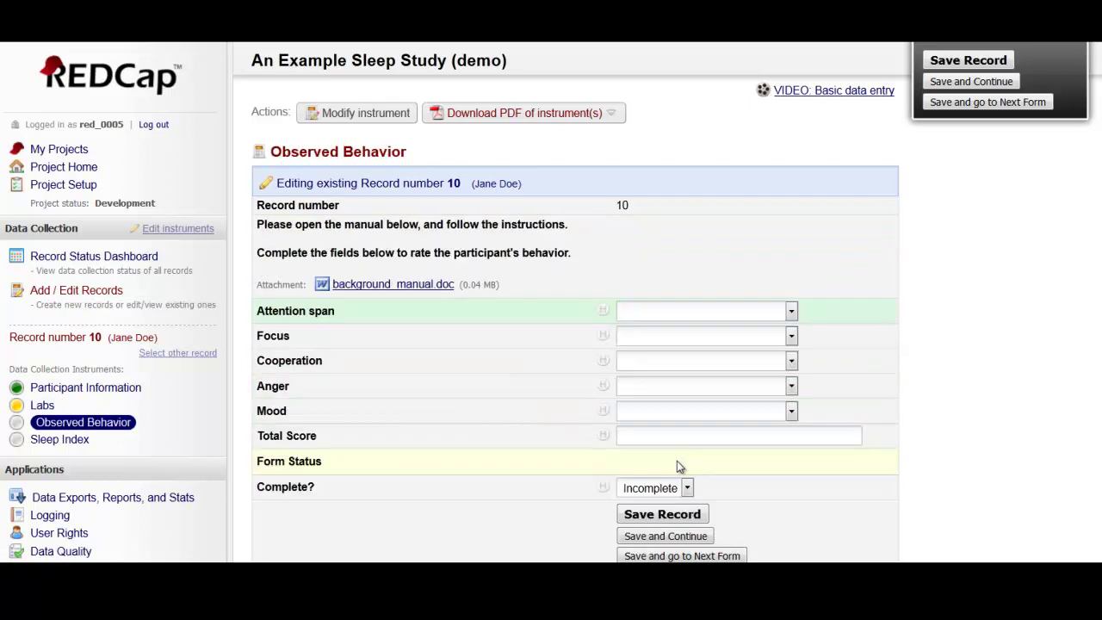
Step: Save record 10's Observed Behavior form with no ratings filled in
{"action": "left_click", "coordinate": [676, 515]}
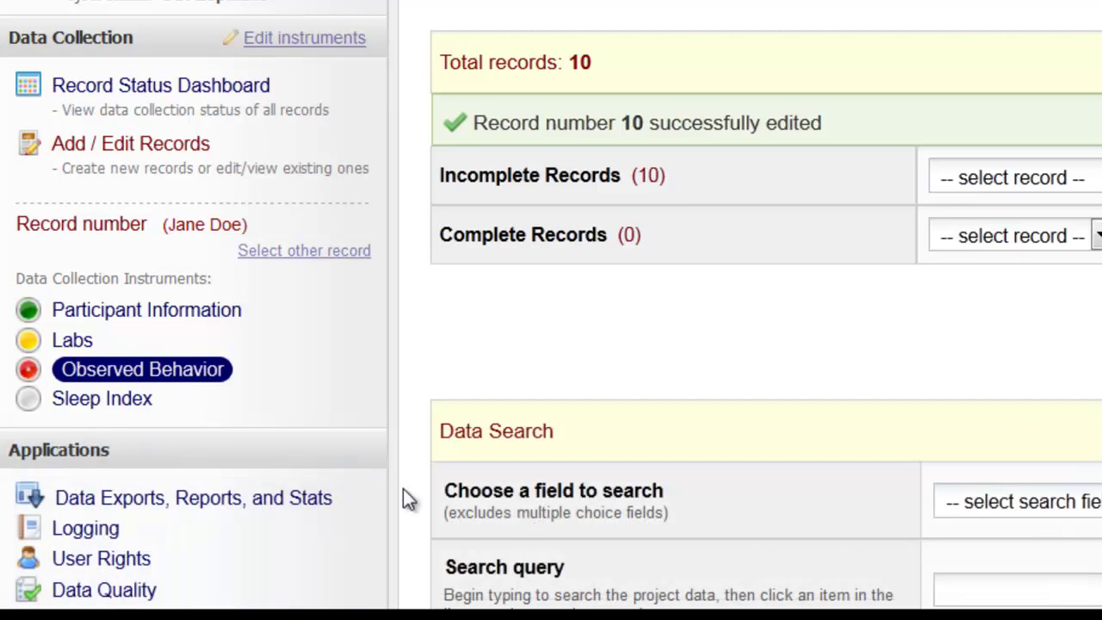
Step: View the 'All lab values for all participants' report and scroll to record 10's new lab values
{"action": "left_click", "coordinate": [303, 496]}
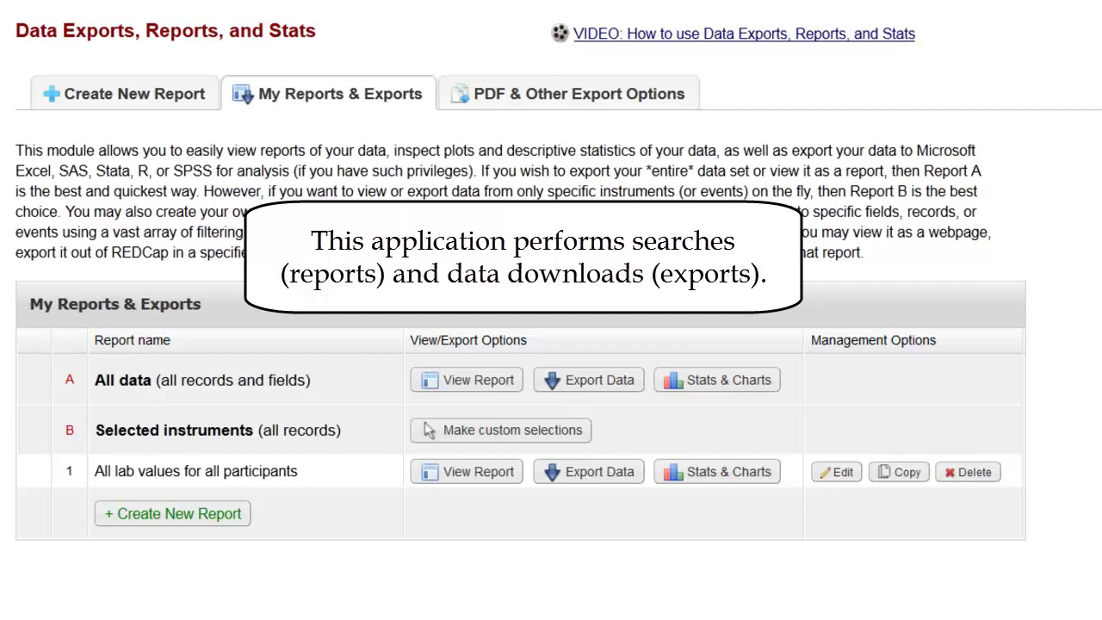
{"action": "left_click", "coordinate": [432, 484]}
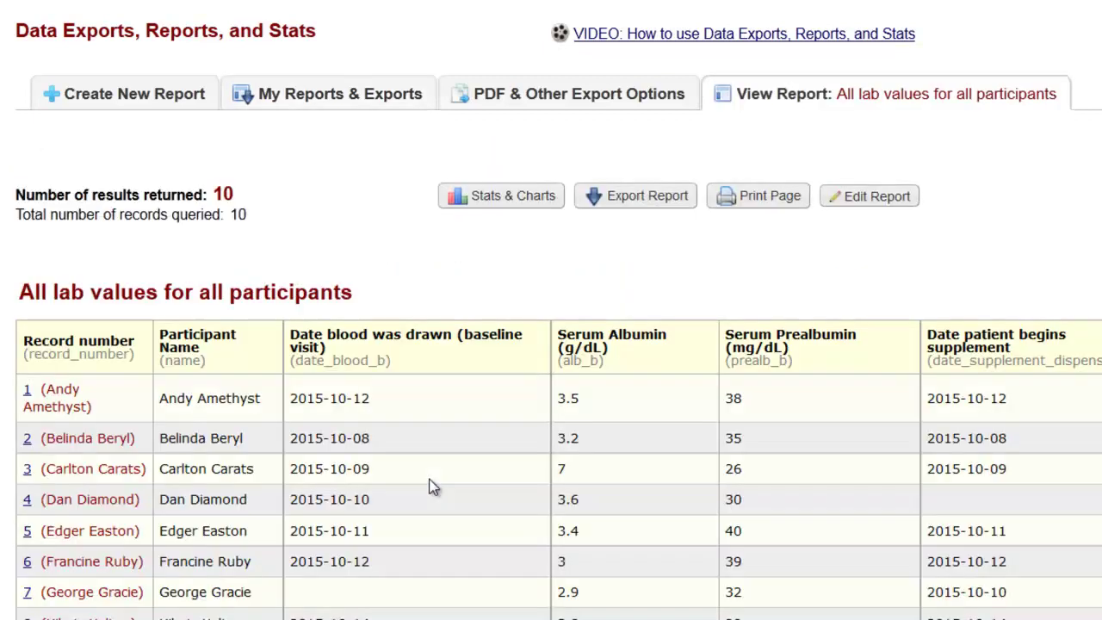
{"action": "scroll", "coordinate": [432, 486], "scroll_direction": "down", "scroll_amount": 3}
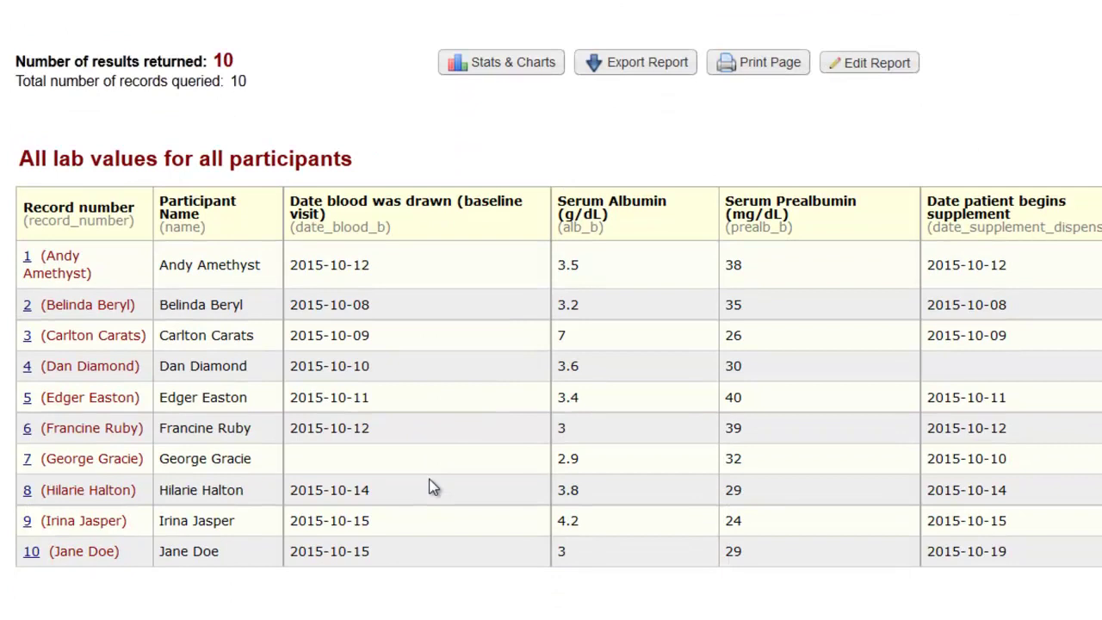
Step: Show the report's Stats & Charts and scroll through the Serum Albumin (3.76) and Prealbumin (32.20) summaries
{"action": "left_click", "coordinate": [525, 67]}
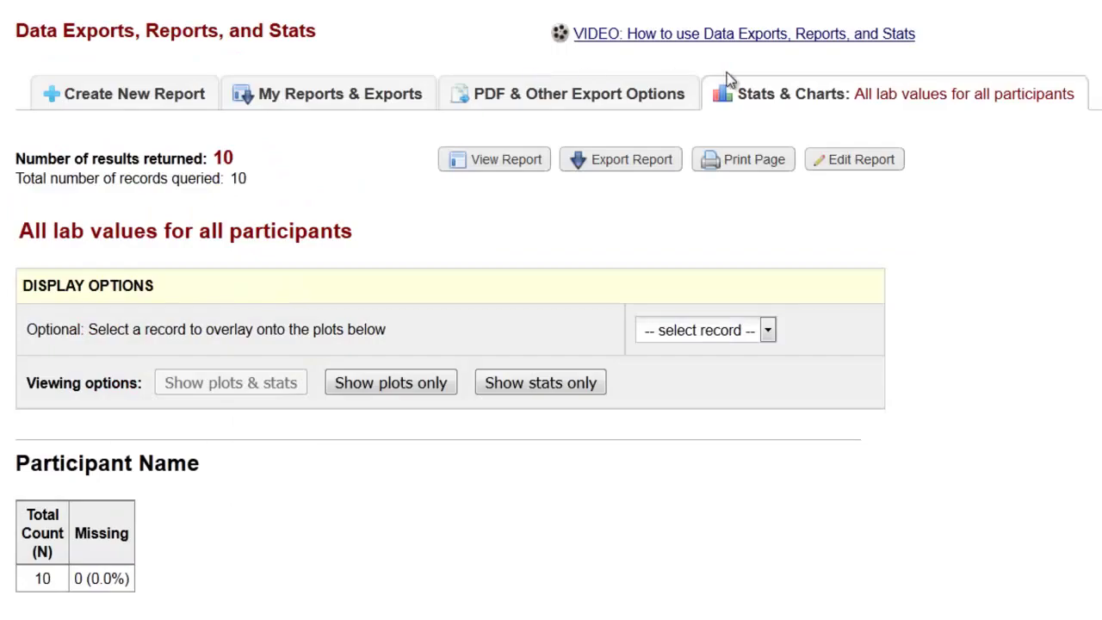
{"action": "scroll", "coordinate": [681, 344], "scroll_direction": "down", "scroll_amount": 5}
{"action": "scroll", "coordinate": [681, 345], "scroll_direction": "down", "scroll_amount": 3}
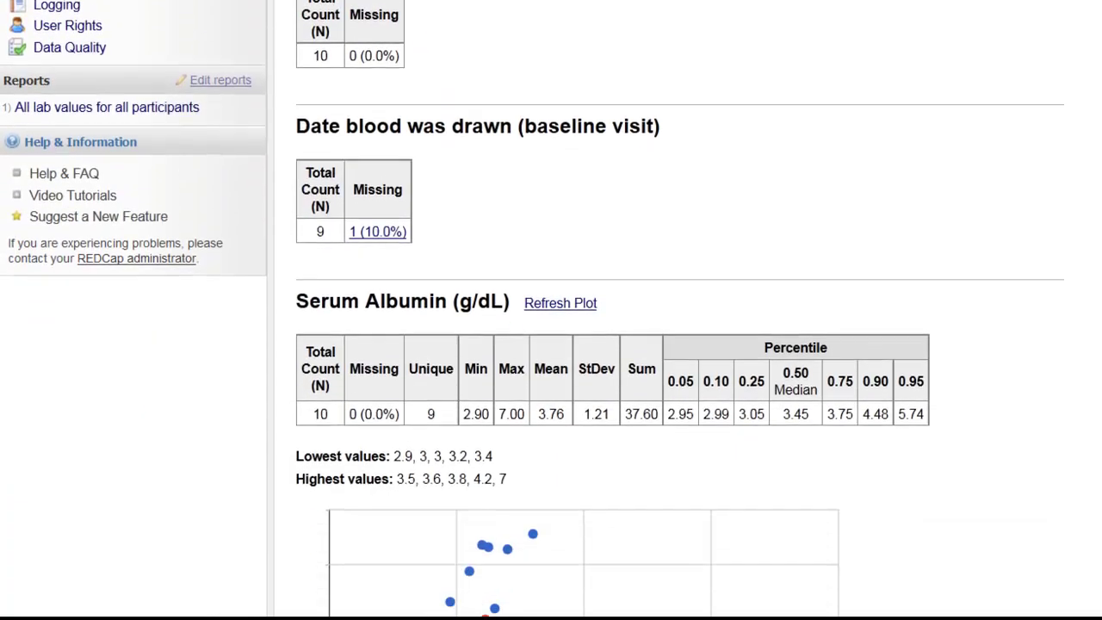
{"action": "scroll", "coordinate": [680, 344], "scroll_direction": "down", "scroll_amount": 2}
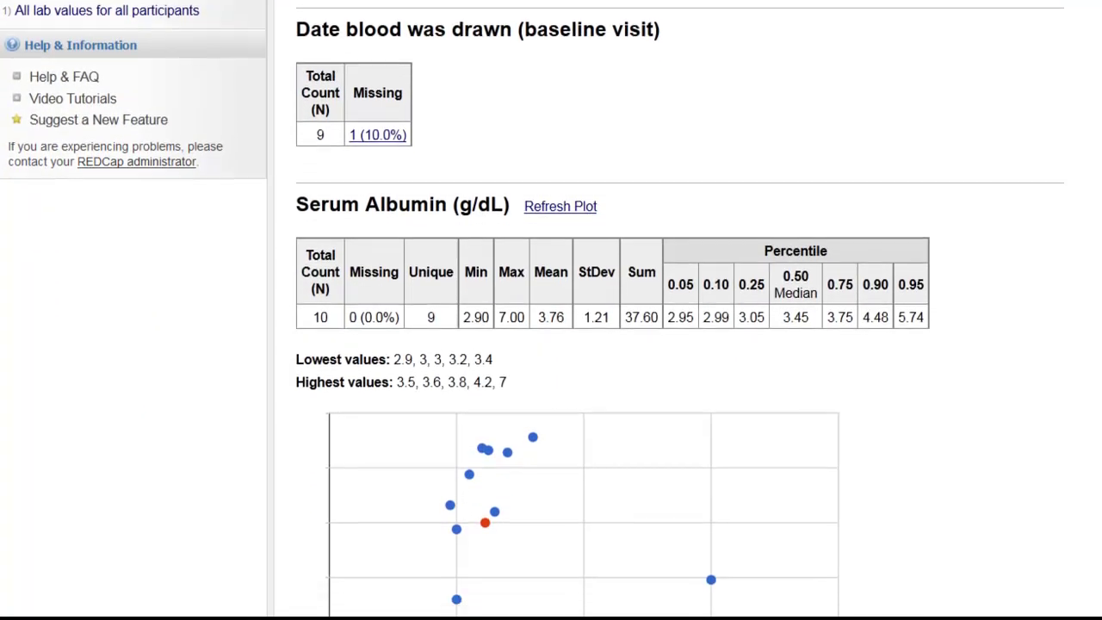
{"action": "scroll", "coordinate": [680, 344], "scroll_direction": "down", "scroll_amount": 2}
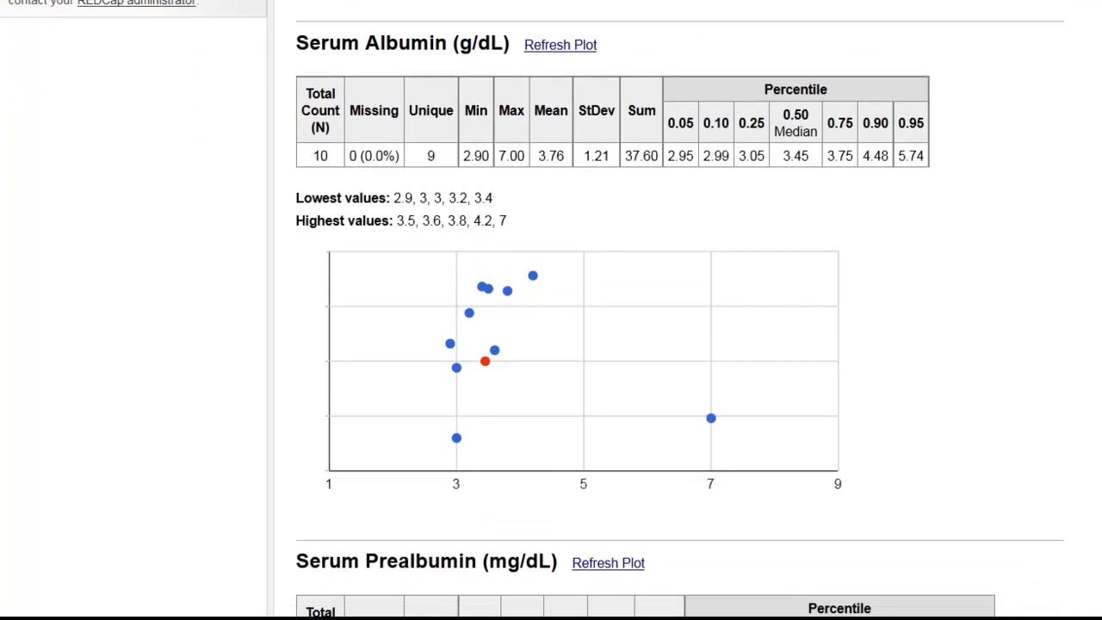
{"action": "scroll", "coordinate": [681, 344], "scroll_direction": "down", "scroll_amount": 2}
{"action": "scroll", "coordinate": [680, 345], "scroll_direction": "down", "scroll_amount": 2}
{"action": "scroll", "coordinate": [681, 344], "scroll_direction": "down", "scroll_amount": 2}
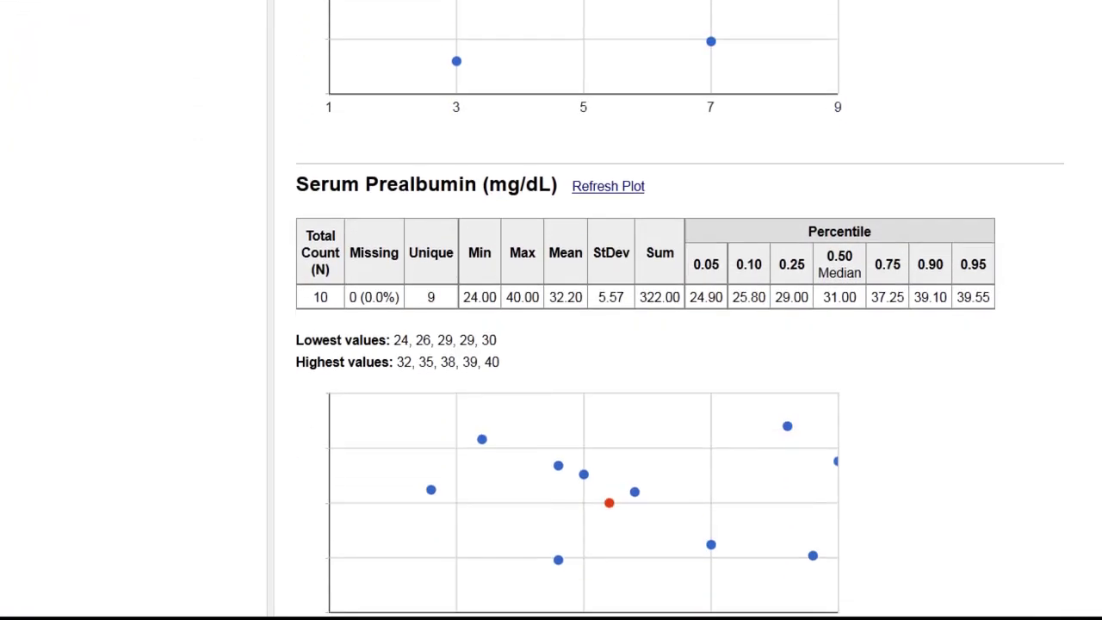
{"action": "scroll", "coordinate": [680, 345], "scroll_direction": "down", "scroll_amount": 1}
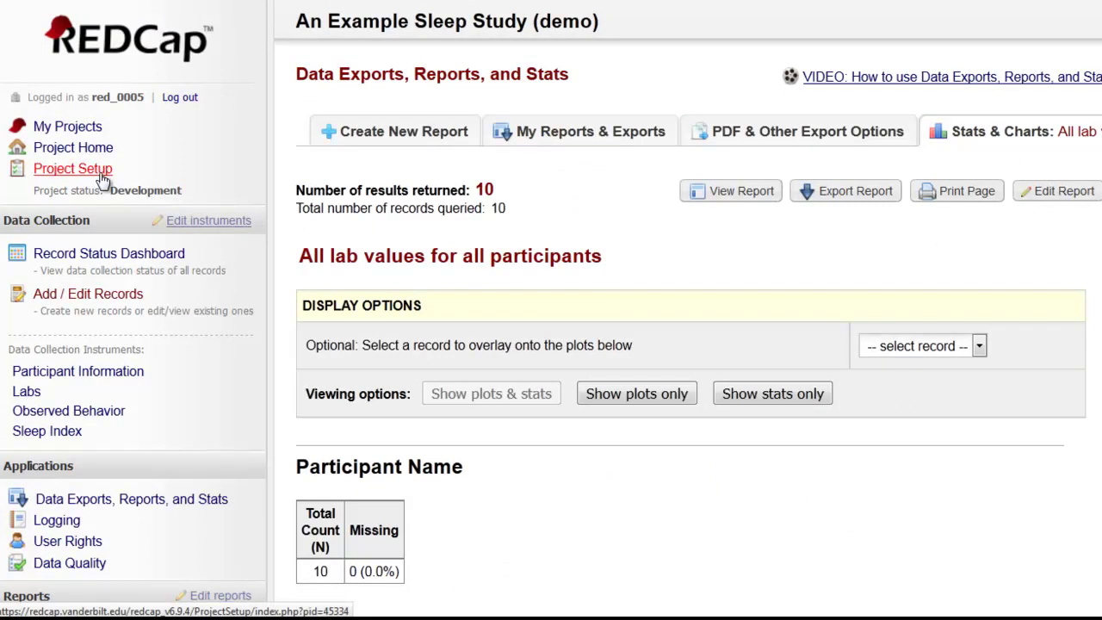
Step: Scroll the sleep study's Project Setup checklist down to the testing and move-to-production steps
{"action": "left_click", "coordinate": [100, 176]}
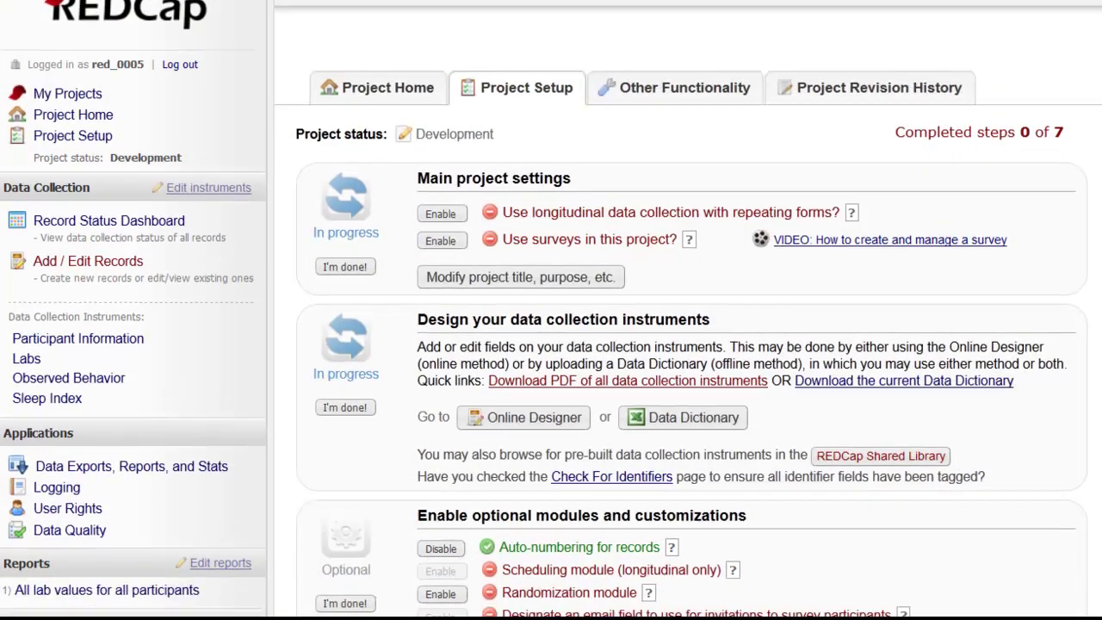
{"action": "scroll", "coordinate": [551, 310], "scroll_direction": "down", "scroll_amount": 3}
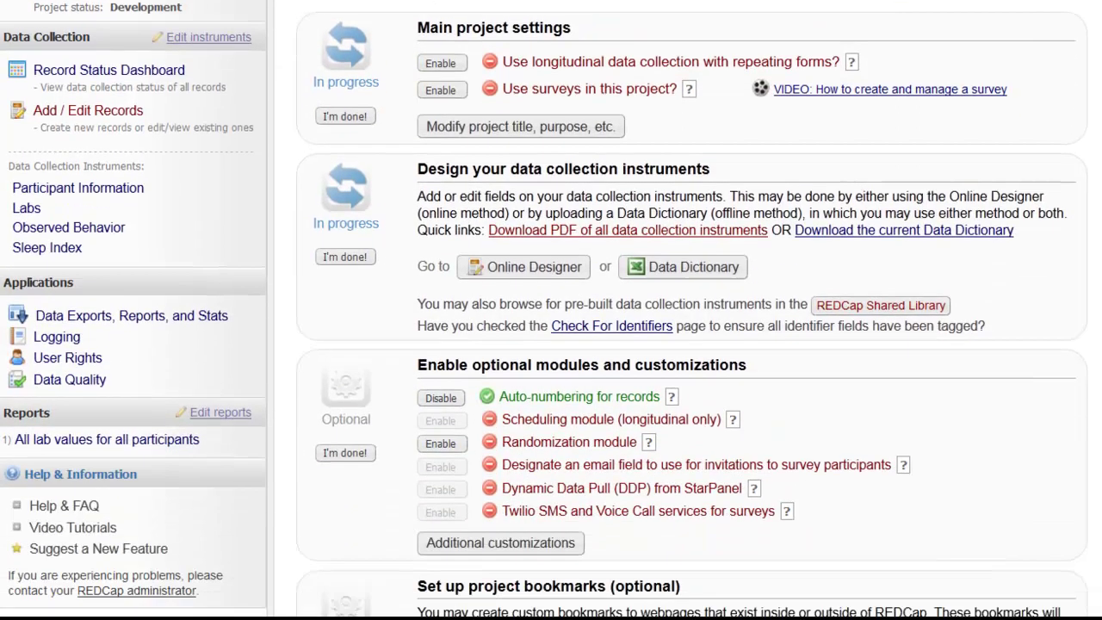
{"action": "scroll", "coordinate": [551, 310], "scroll_direction": "down", "scroll_amount": 2}
{"action": "scroll", "coordinate": [552, 310], "scroll_direction": "down", "scroll_amount": 2}
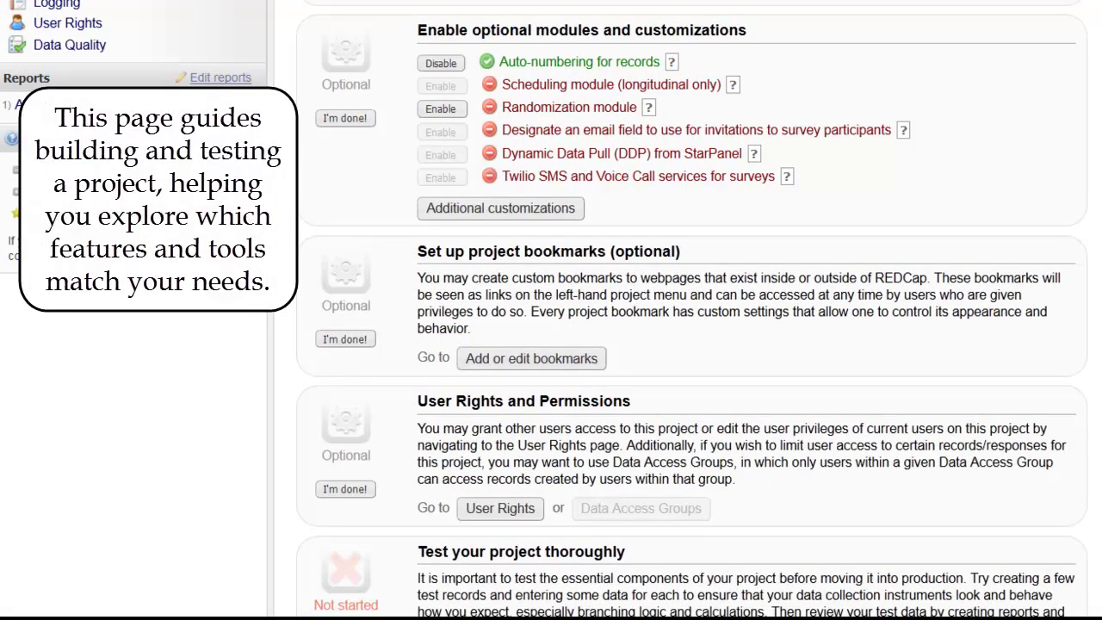
{"action": "scroll", "coordinate": [552, 310], "scroll_direction": "down", "scroll_amount": 2}
{"action": "scroll", "coordinate": [551, 310], "scroll_direction": "down", "scroll_amount": 2}
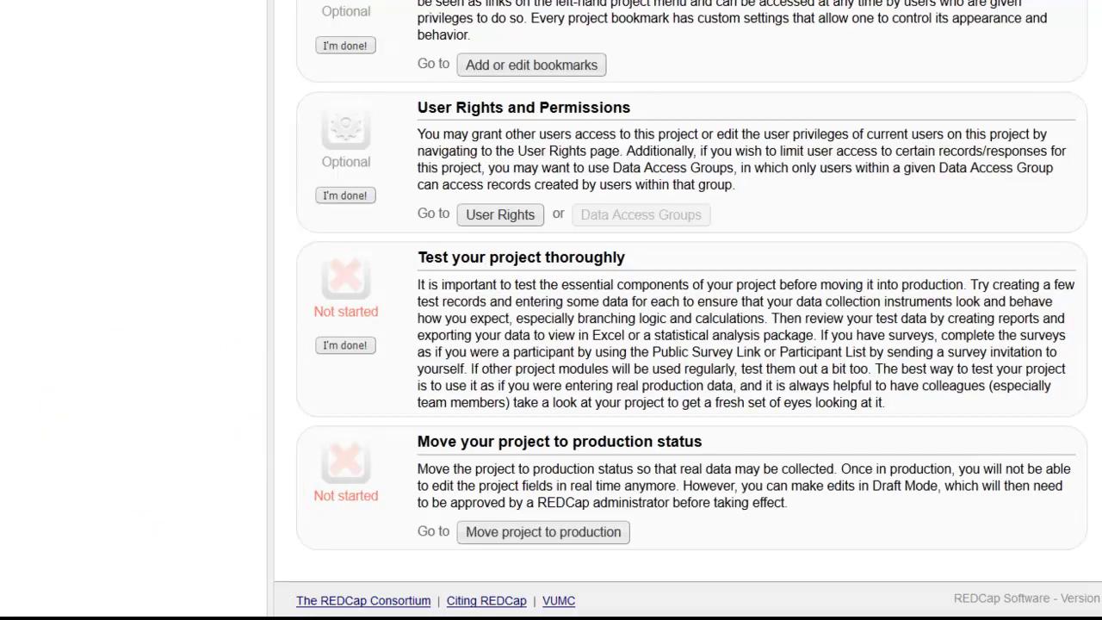
Step: Go to the REDCap Consortium website's Introduction page from the footer link
{"action": "left_click", "coordinate": [414, 603]}
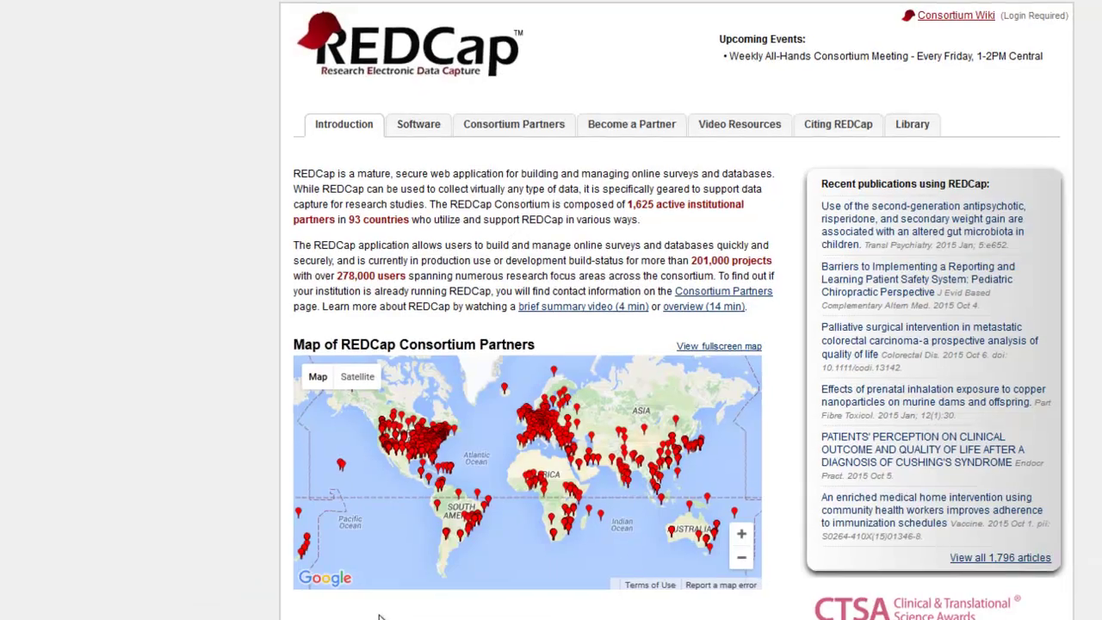